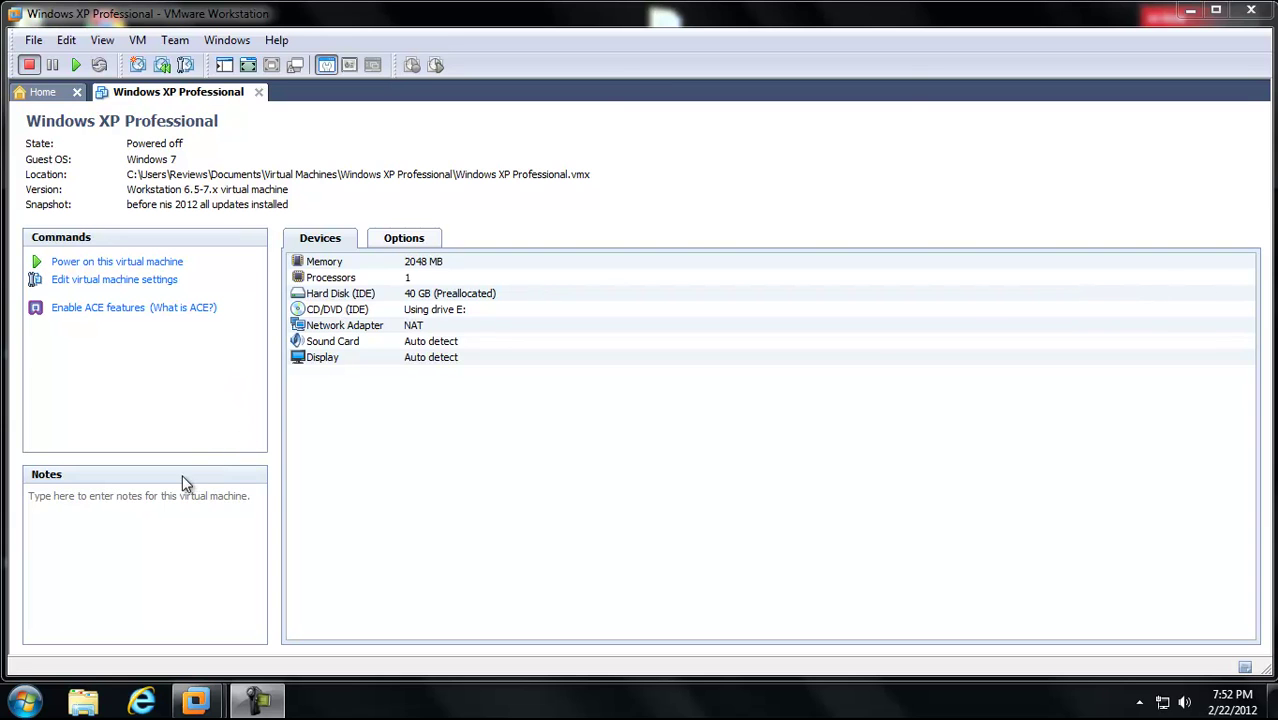
Revert the VM to the 'before NIS 2012 install' snapshot and pause the recorder while it restores
{"action": "left_click", "coordinate": [140, 40]}
{"action": "mouse_move", "coordinate": [271, 163]}
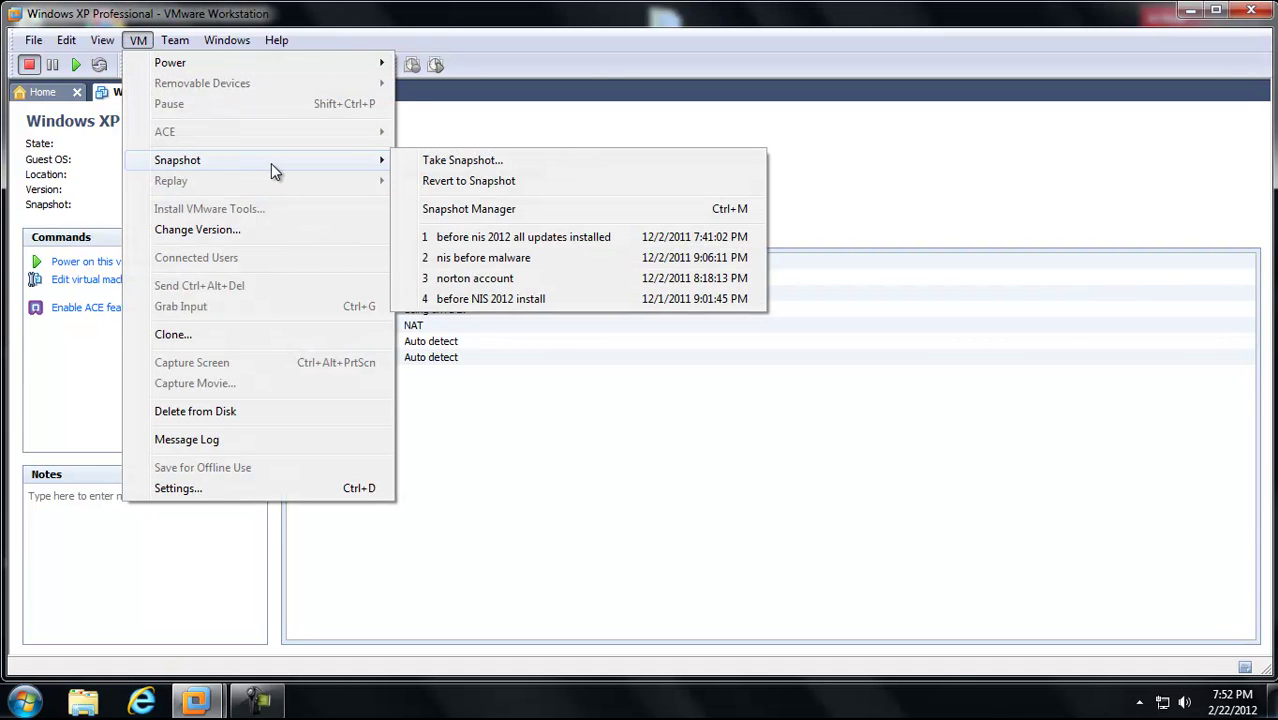
{"action": "left_click", "coordinate": [519, 304]}
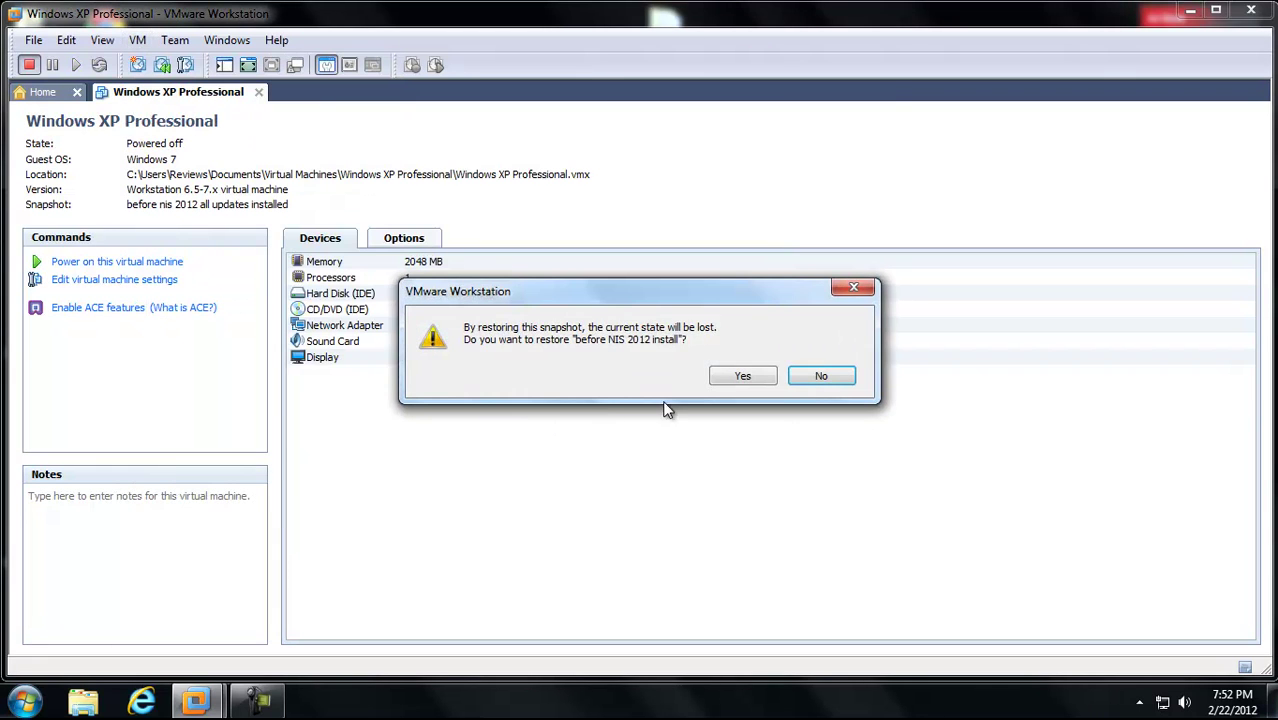
{"action": "left_click", "coordinate": [742, 376]}
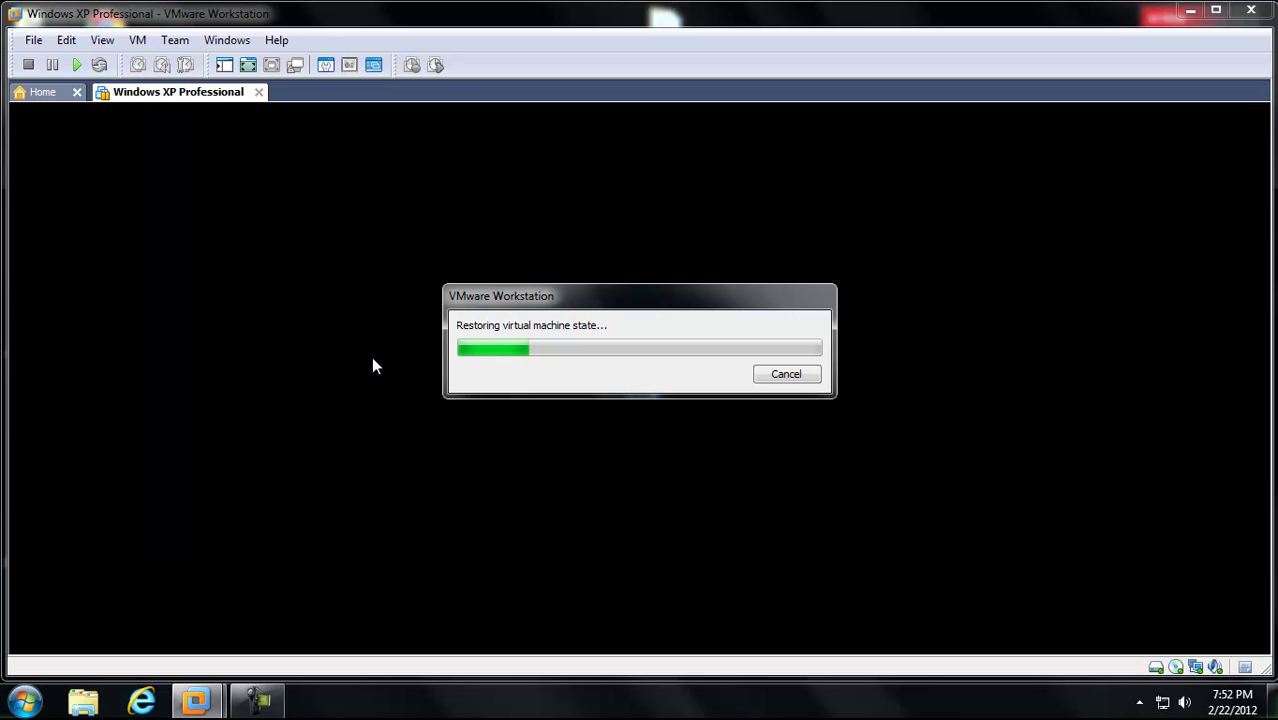
{"action": "left_click", "coordinate": [255, 705]}
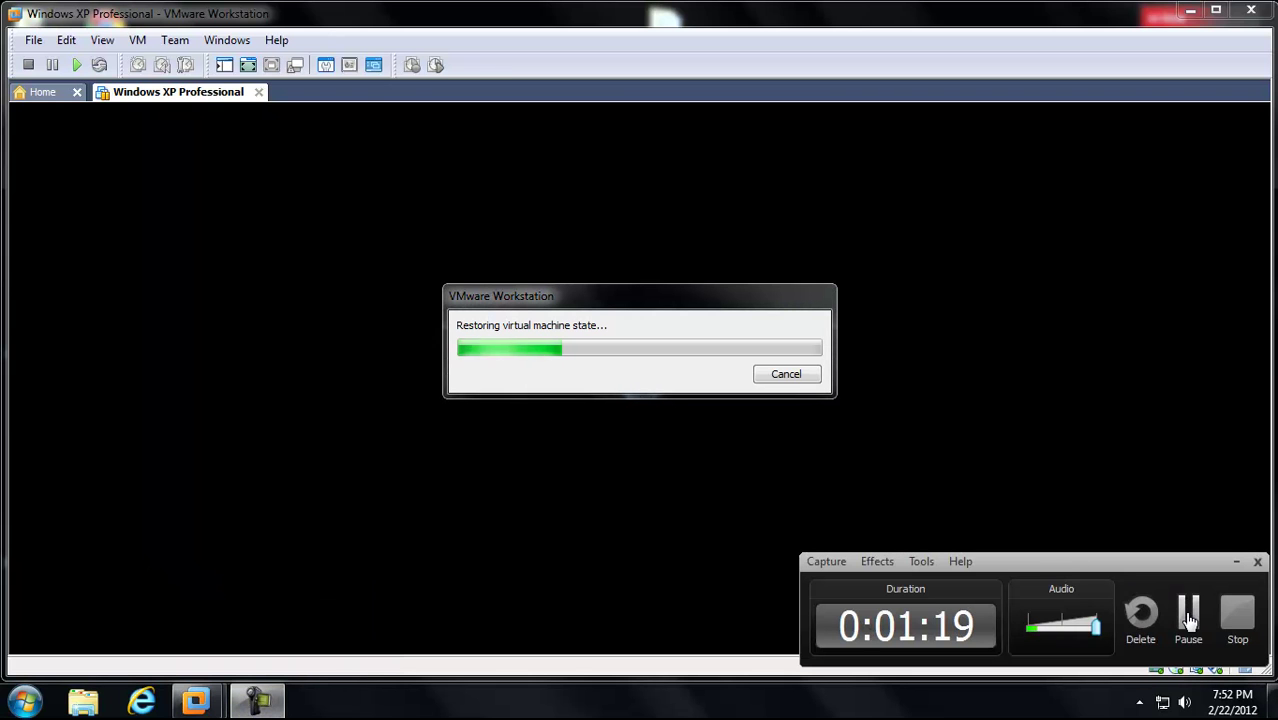
{"action": "left_click", "coordinate": [1188, 620]}
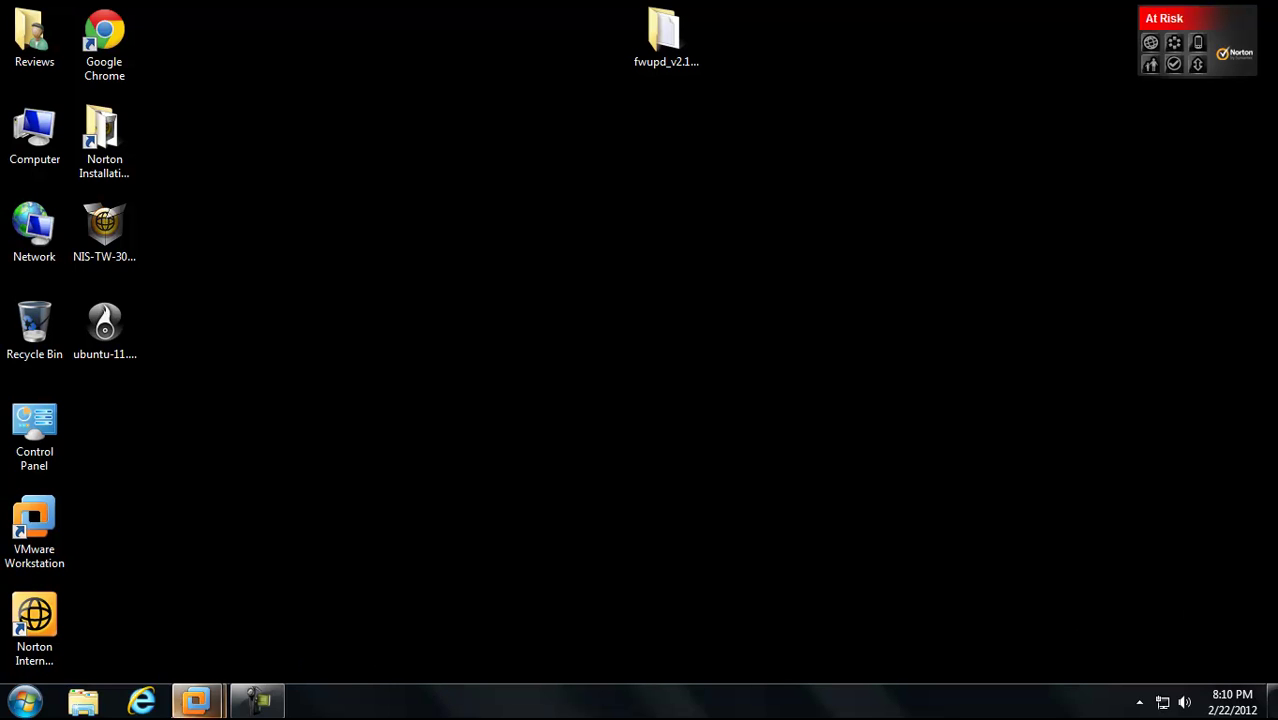
Bring the VM forward and select the first-row domain URL in the Malware Domain List
{"action": "mouse_move", "coordinate": [196, 700]}
{"action": "left_click", "coordinate": [333, 605]}
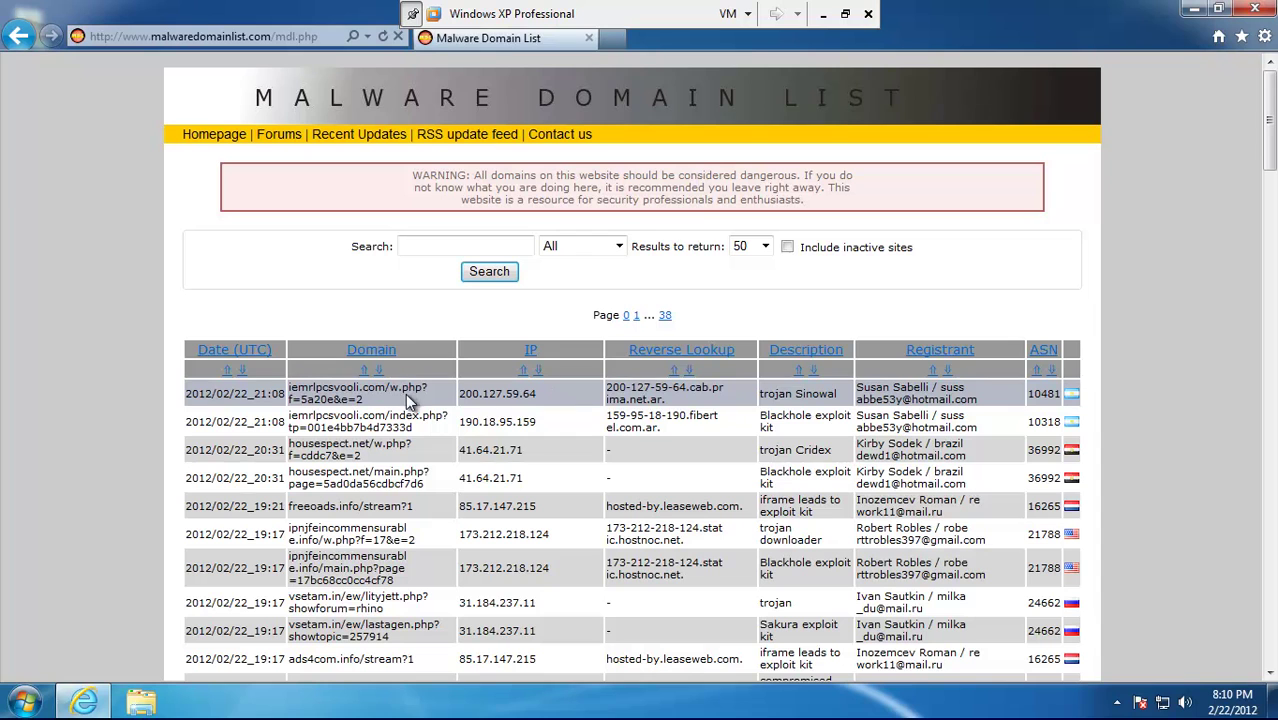
{"action": "left_click_drag", "start_coordinate": [357, 399], "coordinate": [280, 375]}
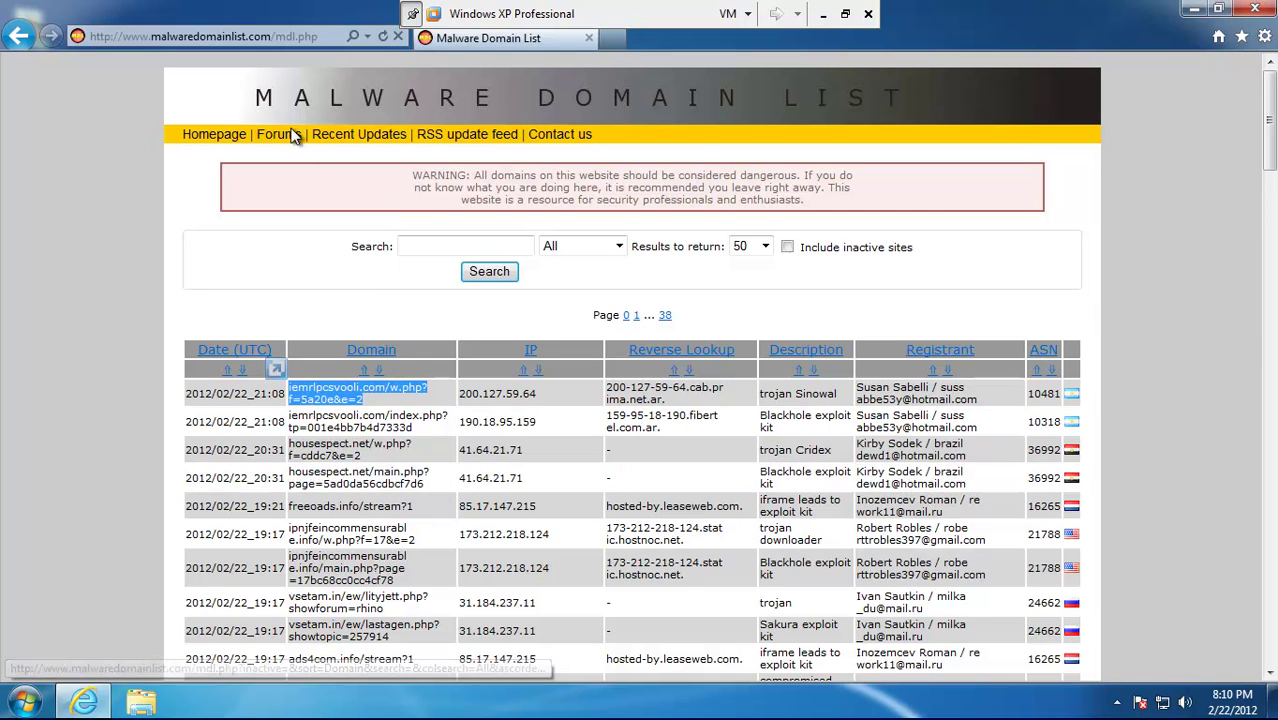
{"action": "left_click", "coordinate": [385, 415]}
{"action": "triple_click", "coordinate": [324, 396]}
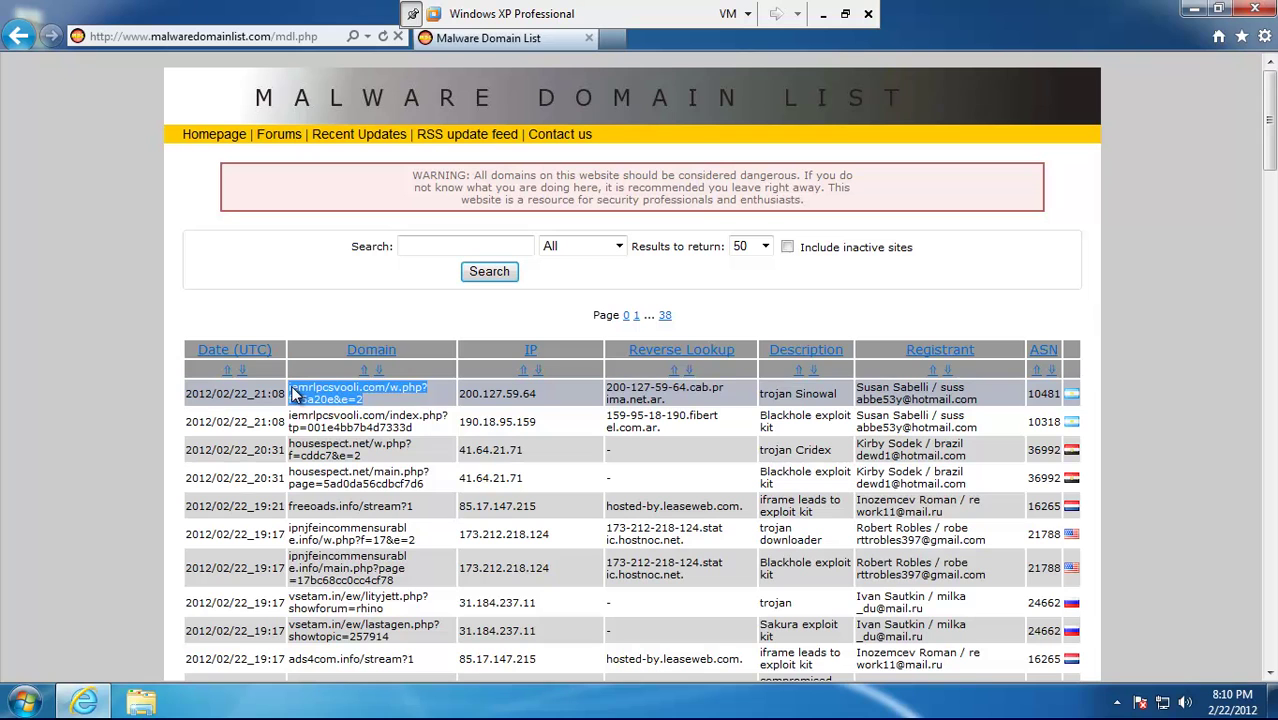
Copy iemrlpcsvooli.com/w.php?f=5a20e&e=2 and load it in a new tab
{"action": "right_click", "coordinate": [308, 396]}
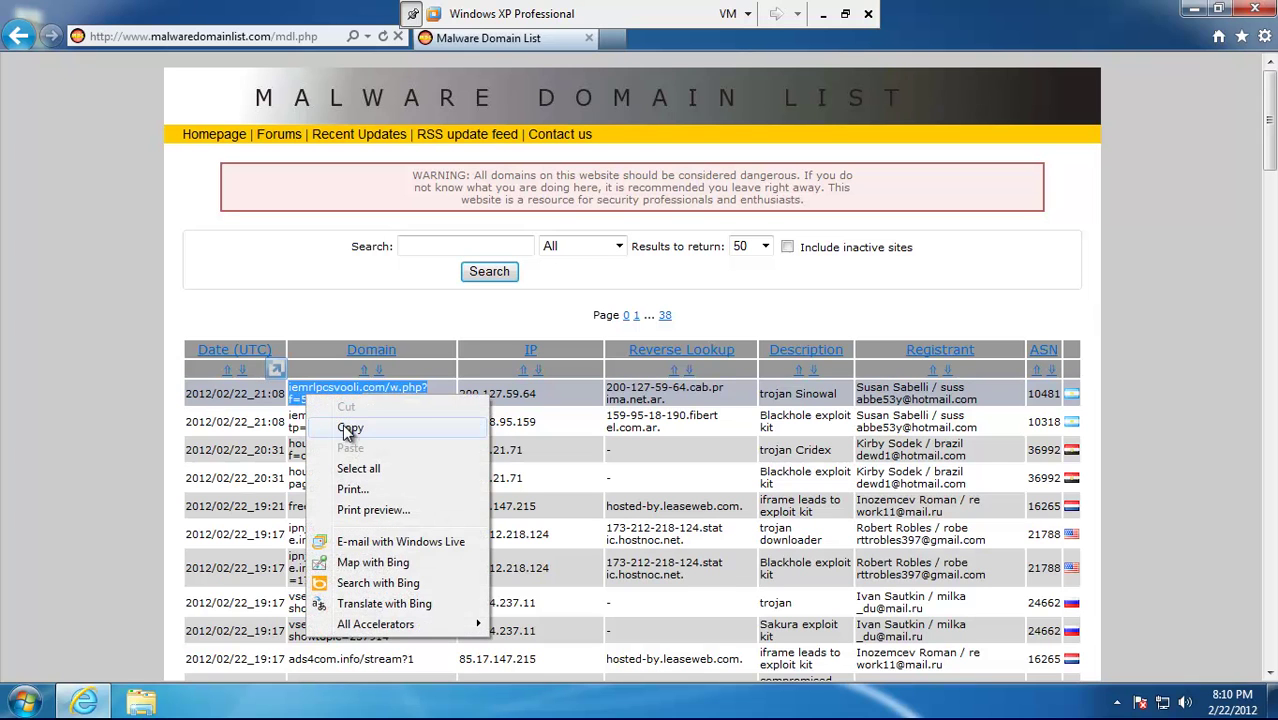
{"action": "left_click", "coordinate": [330, 429]}
{"action": "key", "text": "ctrl+t"}
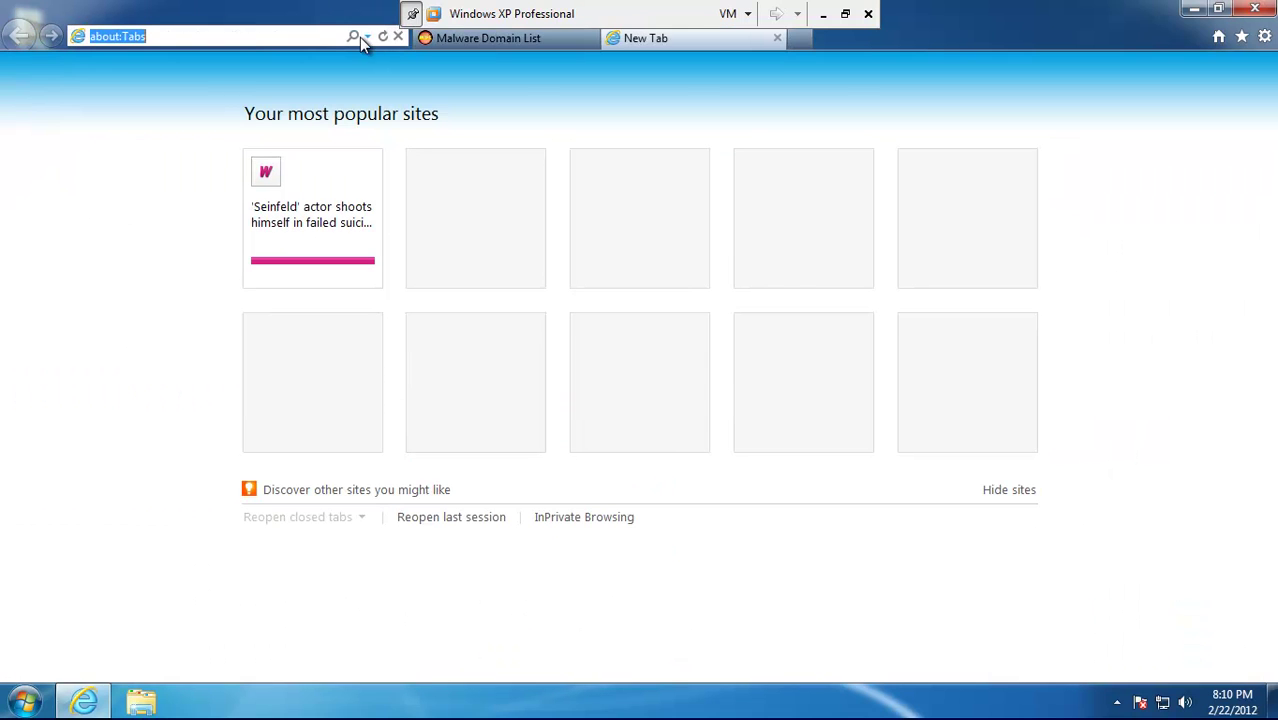
{"action": "key", "text": "ctrl+v"}
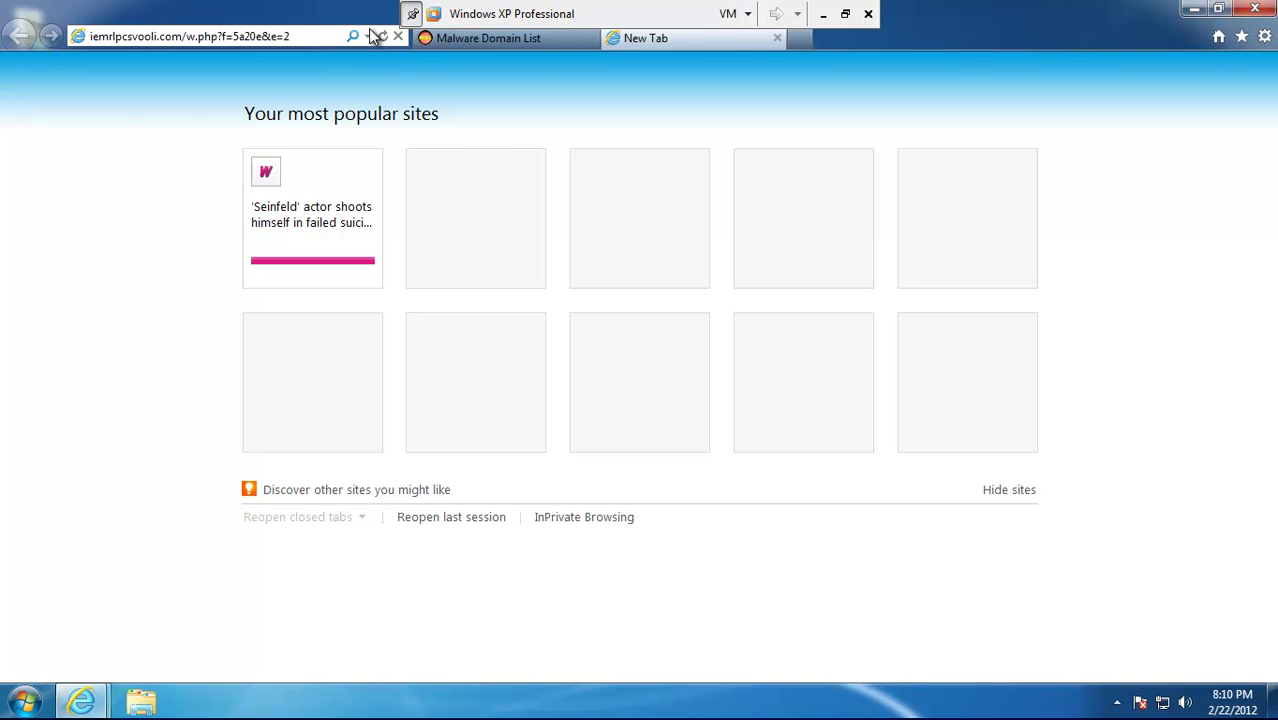
{"action": "key", "text": "Return"}
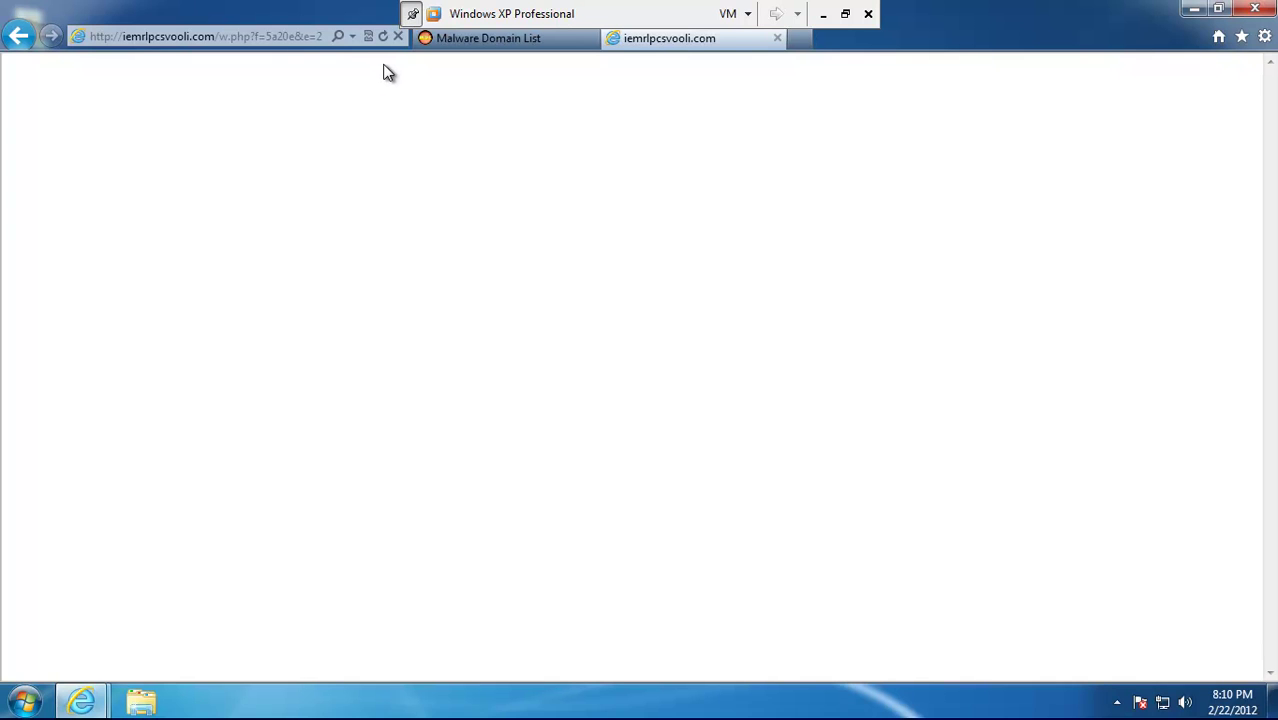
Check the iemrlpcsvooli.com tab, then select the housespect.net/w.php?f=cddc7&e=2 entry in the list
{"action": "left_click", "coordinate": [483, 42]}
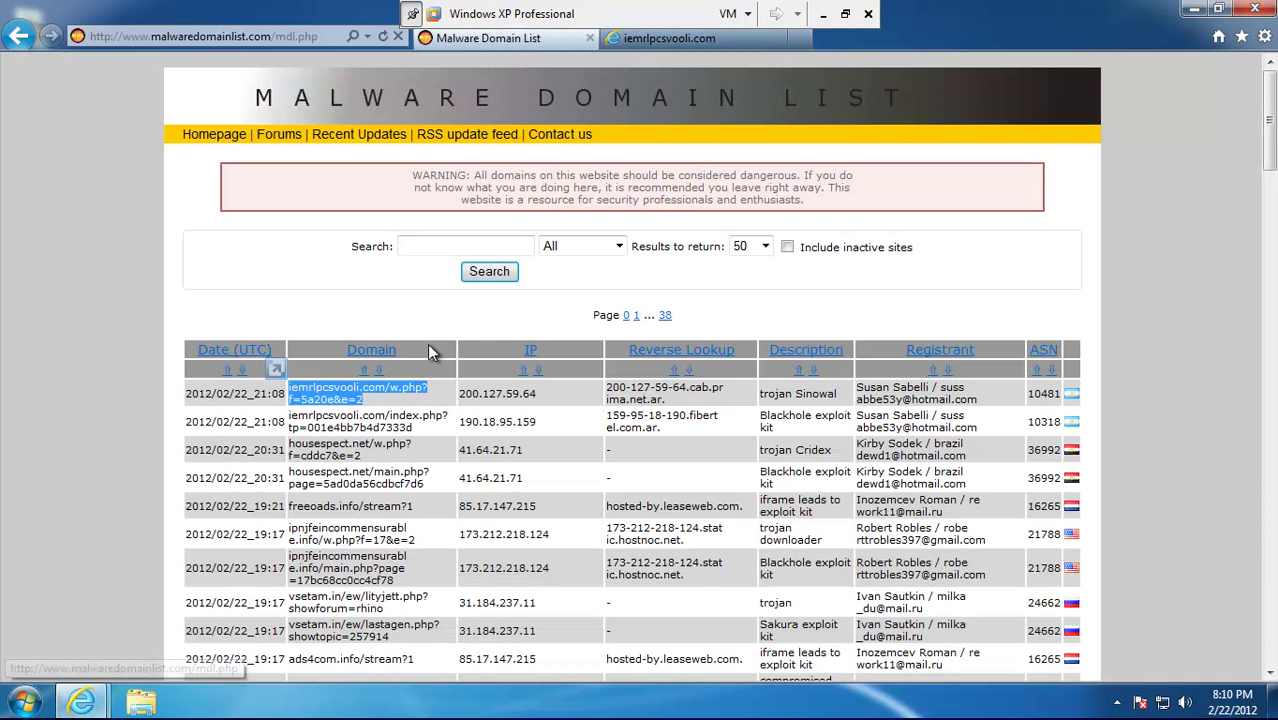
{"action": "left_click", "coordinate": [642, 38]}
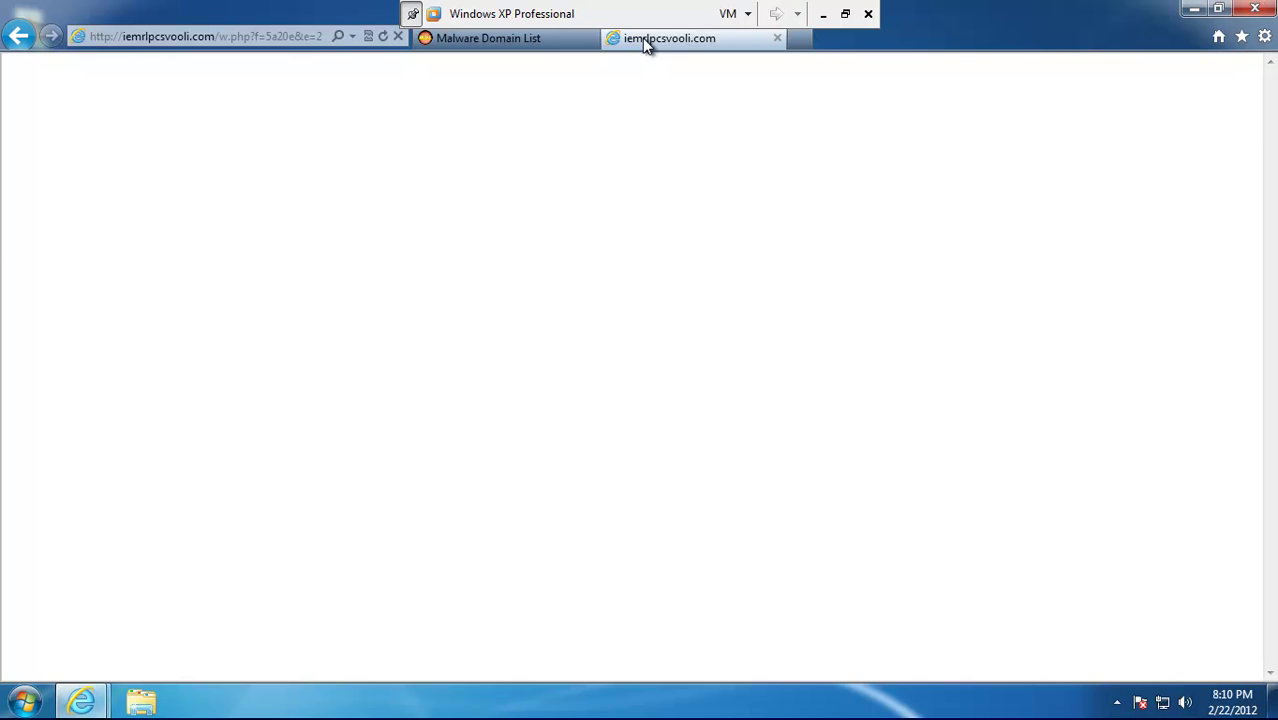
{"action": "left_click", "coordinate": [545, 40]}
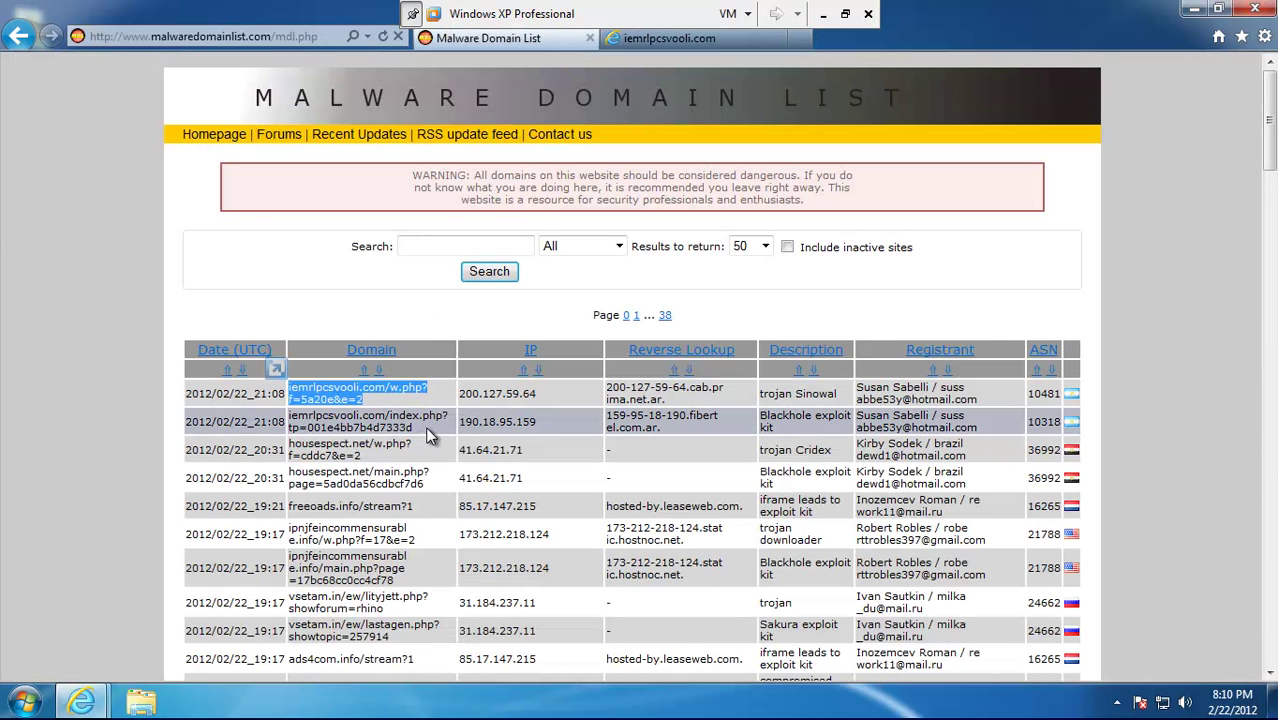
{"action": "triple_click", "coordinate": [330, 449]}
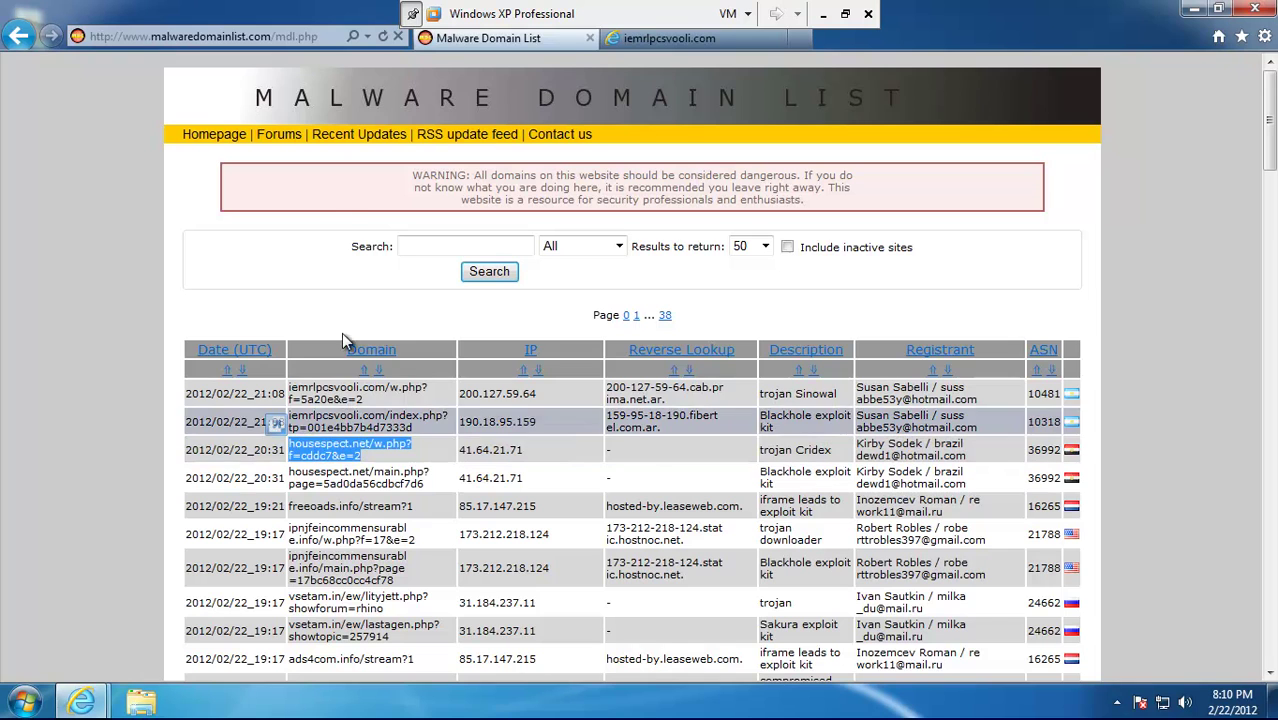
Load housespect.net/w.php?f=cddc7&e=2 in the second tab, then go back to the list
{"action": "left_click", "coordinate": [647, 38]}
{"action": "left_click", "coordinate": [242, 38]}
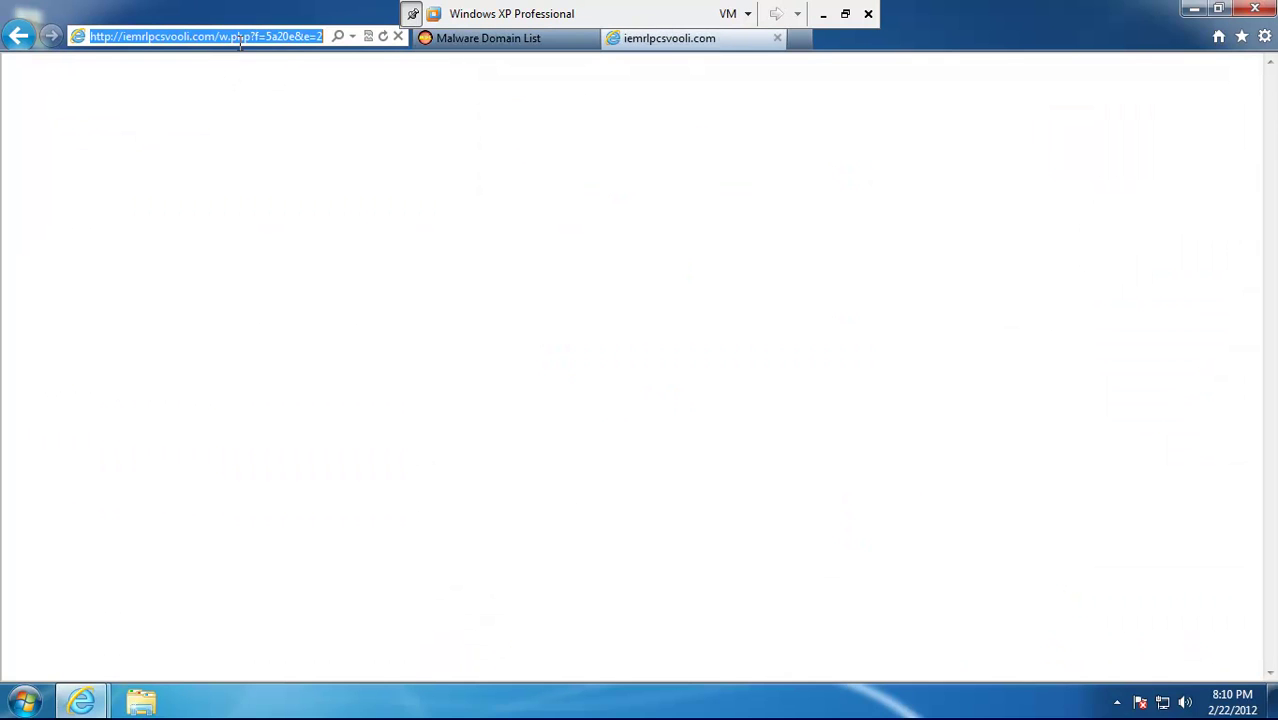
{"action": "key", "text": "ctrl+v"}
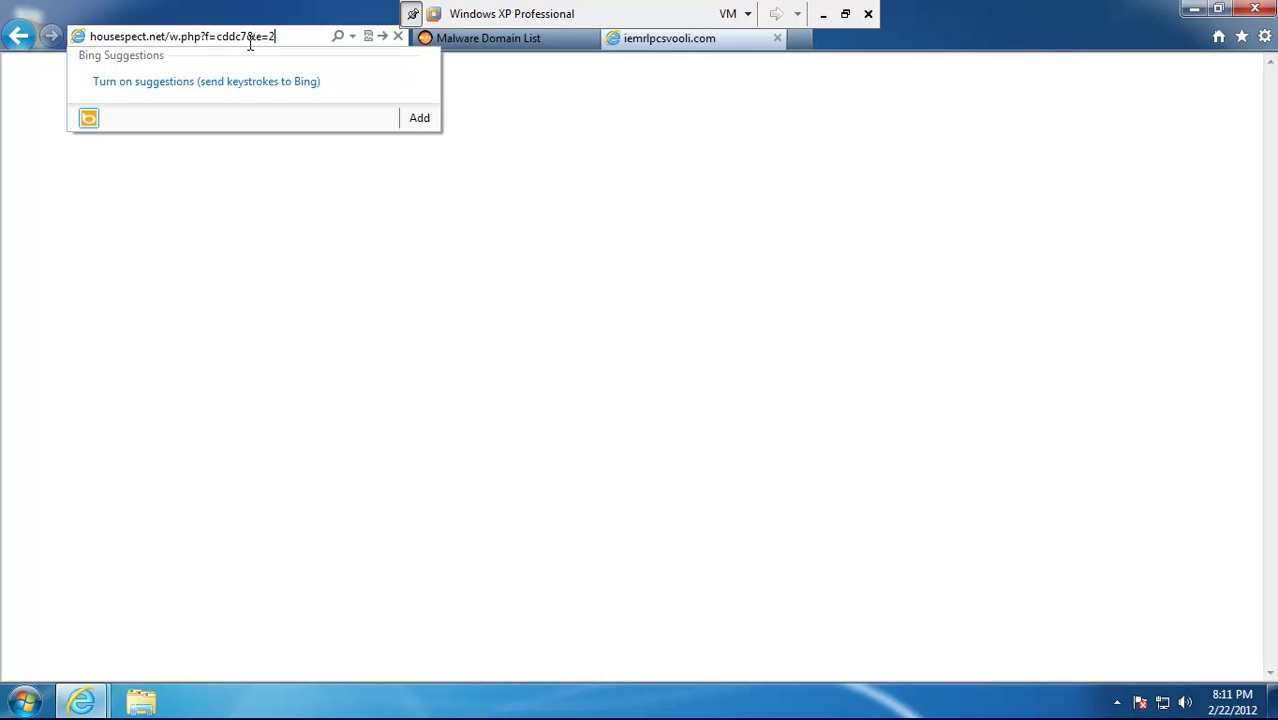
{"action": "key", "text": "Return"}
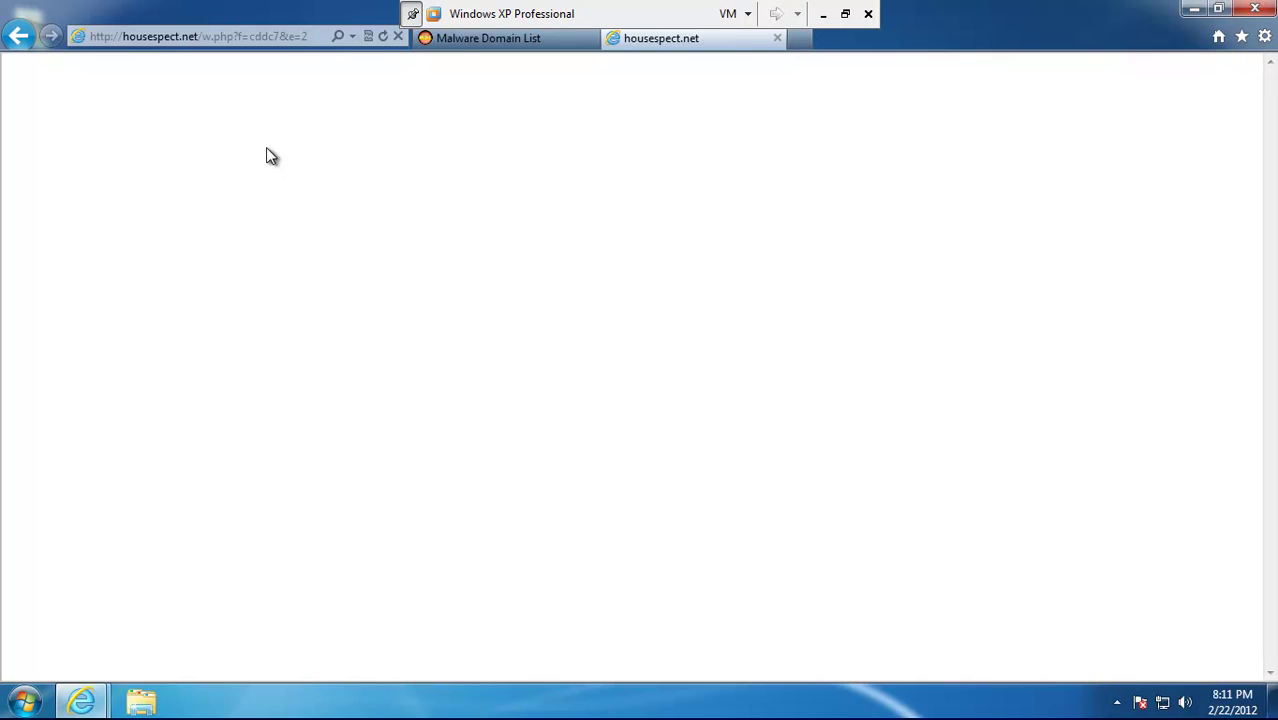
{"action": "left_click", "coordinate": [481, 42]}
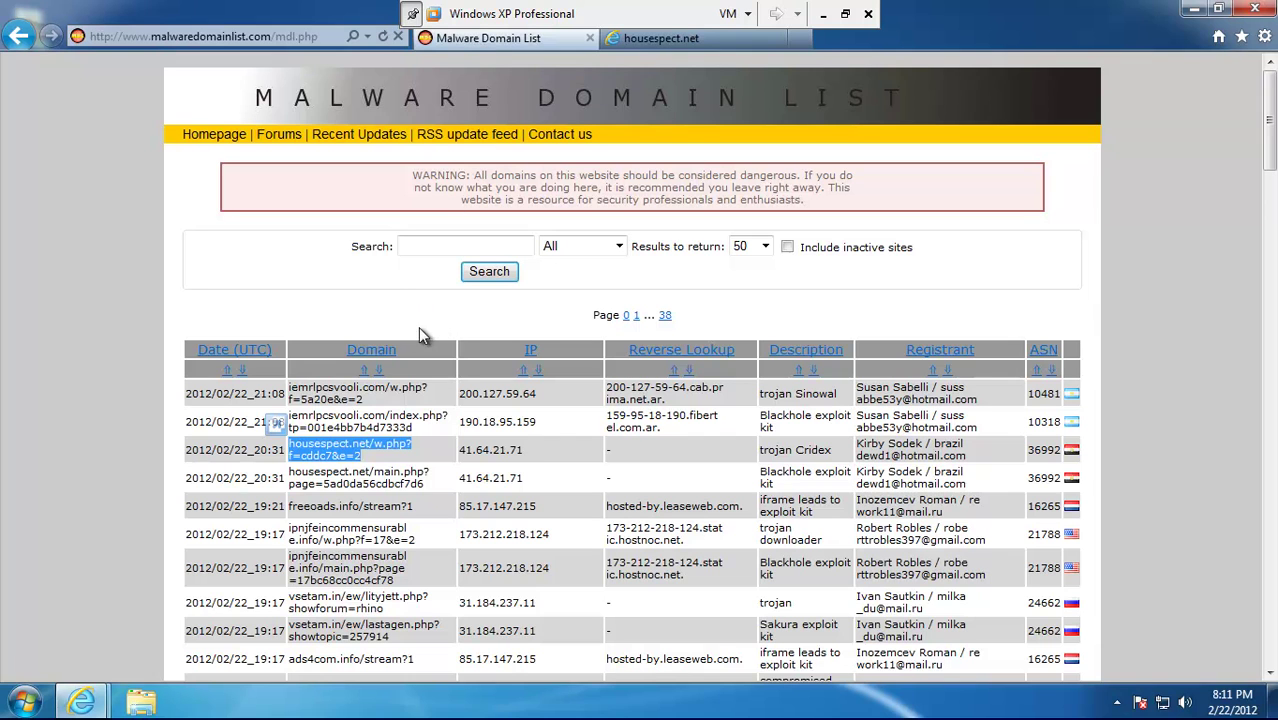
Load the ipnjfeincommensurable.info URL in the second tab, getting a Google 404, then return to the list
{"action": "left_click", "coordinate": [432, 538]}
{"action": "left_click_drag", "start_coordinate": [432, 538], "coordinate": [298, 533]}
{"action": "key", "text": "ctrl+c"}
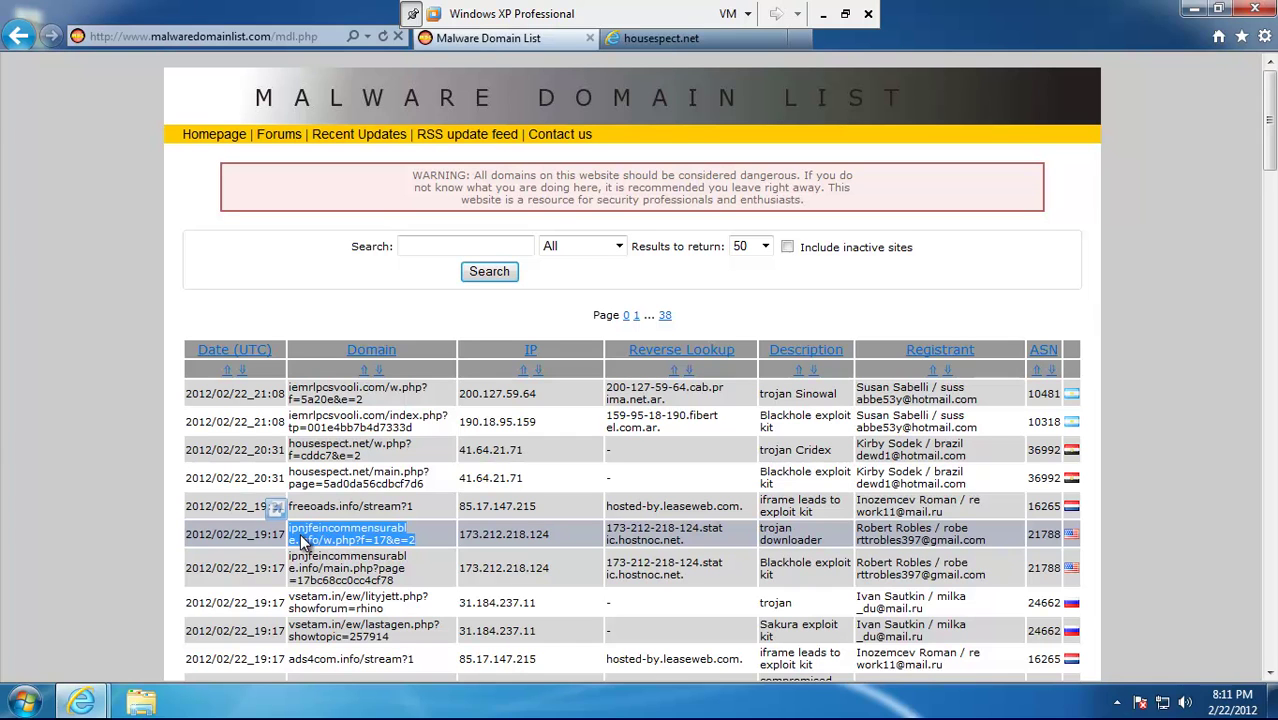
{"action": "left_click", "coordinate": [662, 40]}
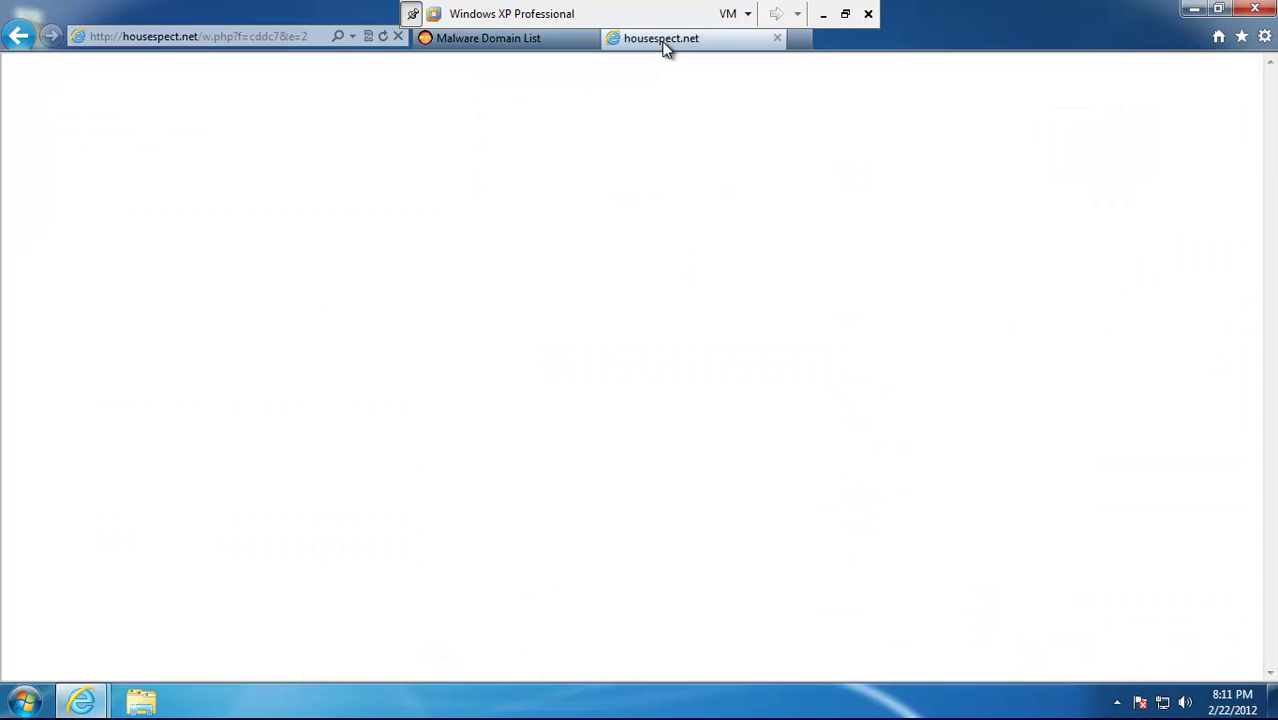
{"action": "left_click", "coordinate": [260, 36]}
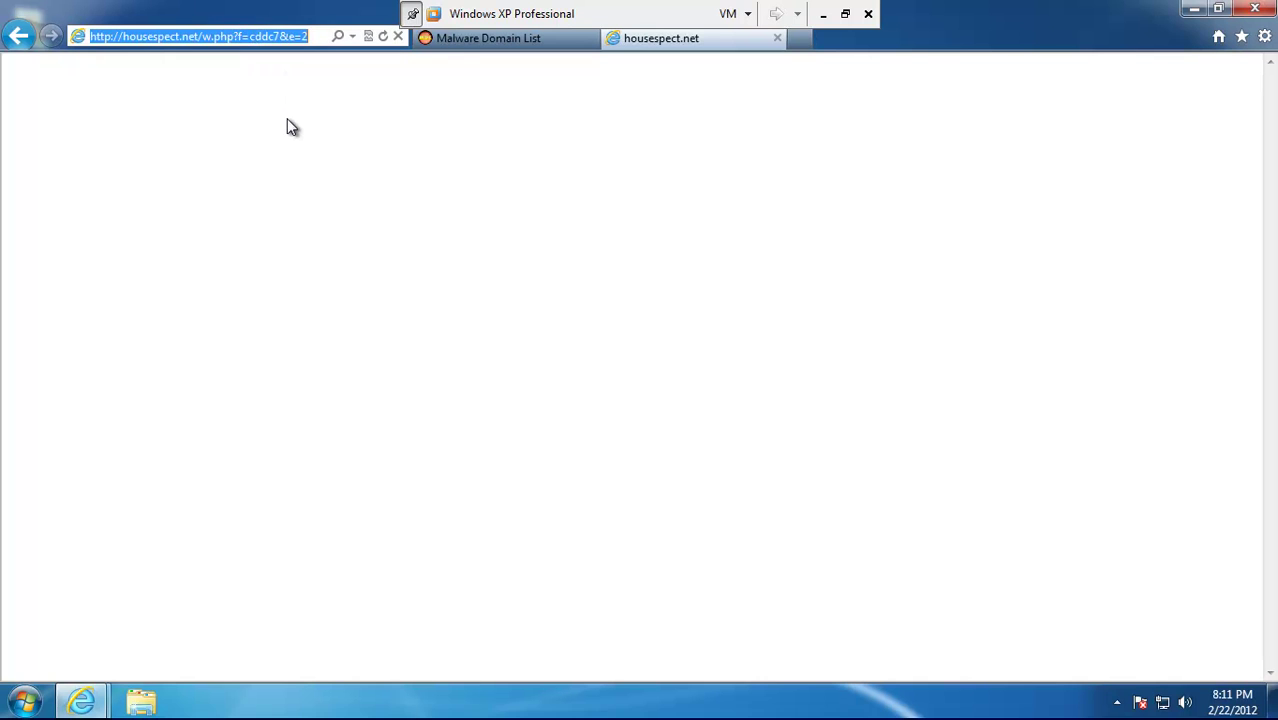
{"action": "key", "text": "ctrl+v"}
{"action": "key", "text": "Return"}
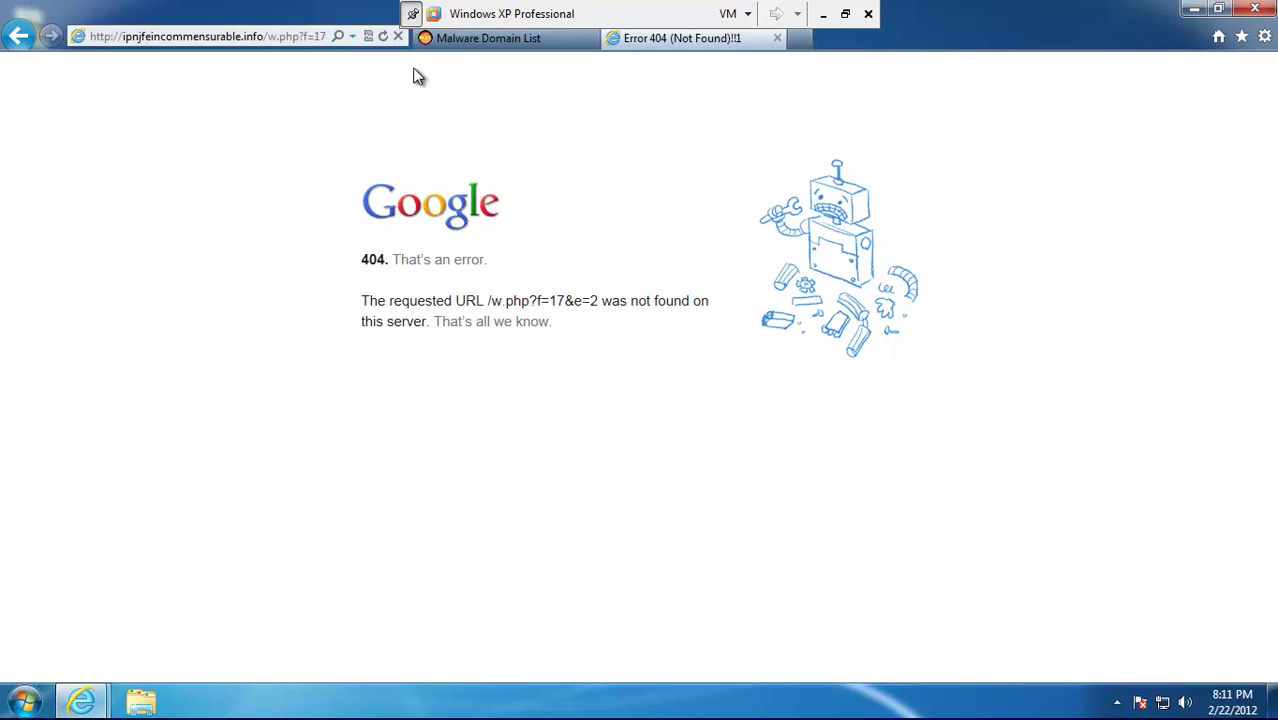
{"action": "left_click", "coordinate": [467, 38]}
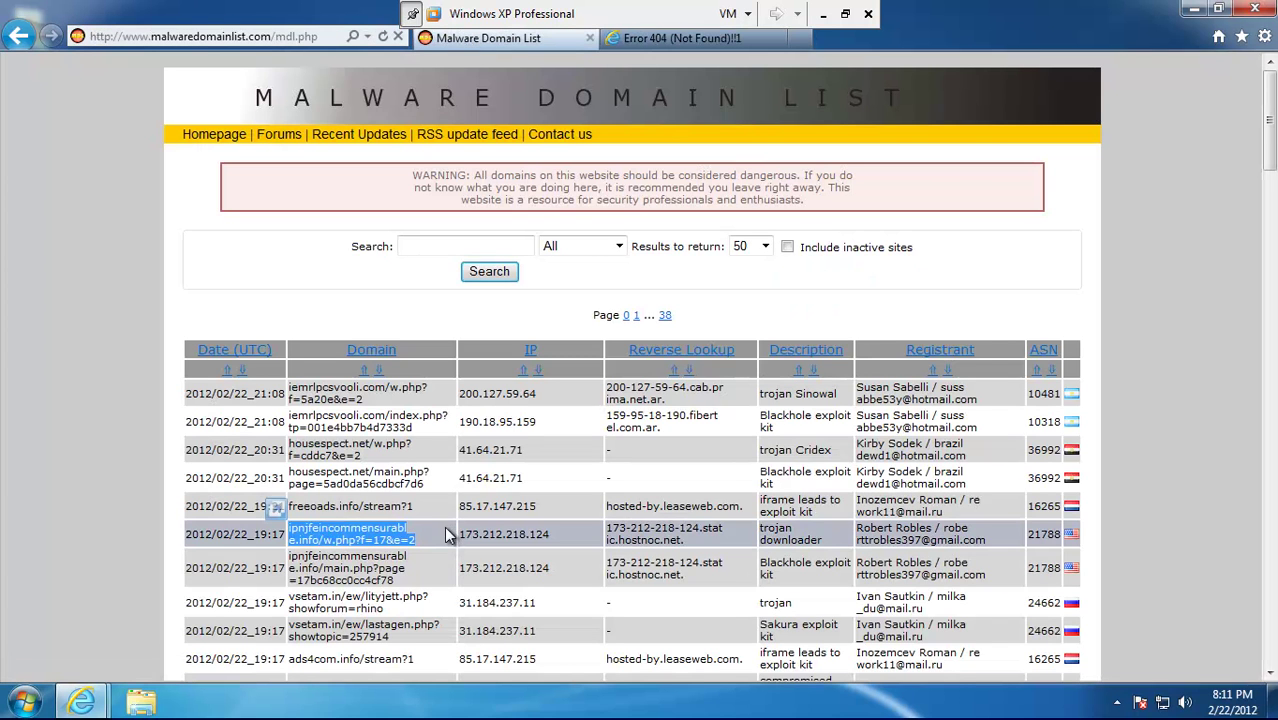
Load vsetam.in/ew/lityjett.php?showforum=rhino in the 404 tab
{"action": "left_click_drag", "start_coordinate": [410, 612], "coordinate": [298, 601]}
{"action": "key", "text": "ctrl+c"}
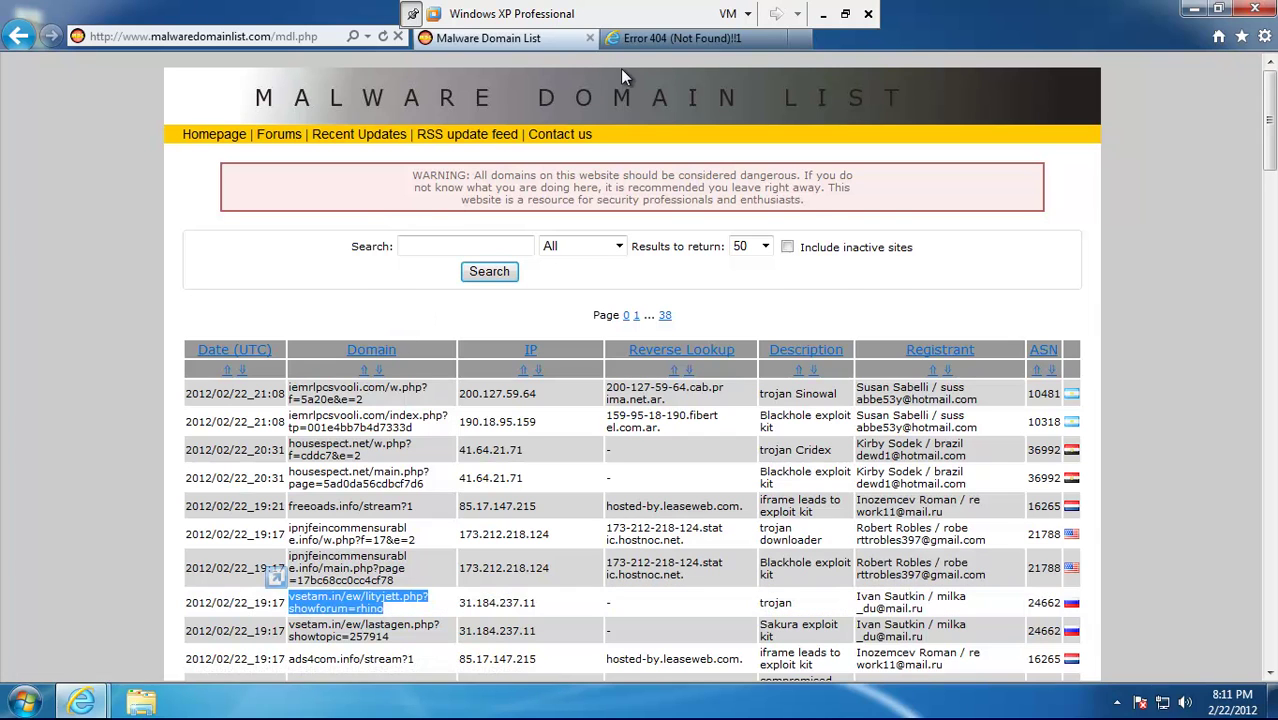
{"action": "left_click", "coordinate": [660, 38]}
{"action": "left_click", "coordinate": [286, 42]}
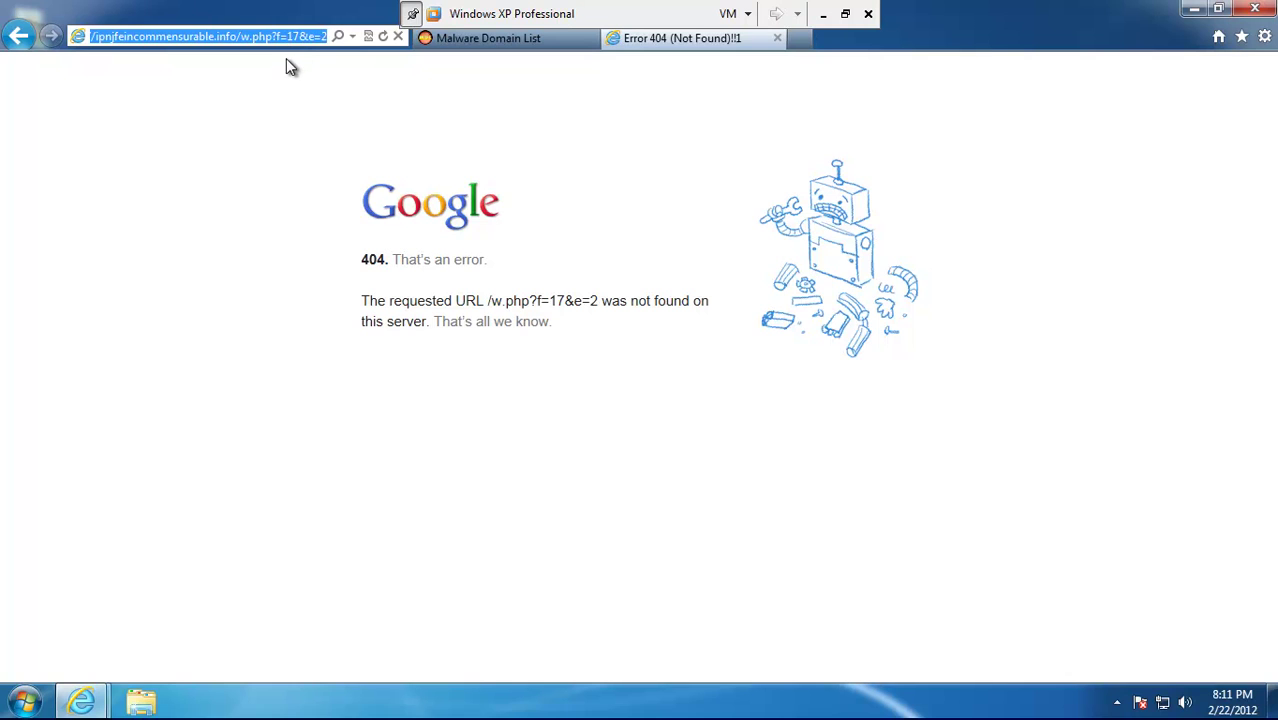
{"action": "key", "text": "ctrl+v"}
{"action": "key", "text": "Return"}
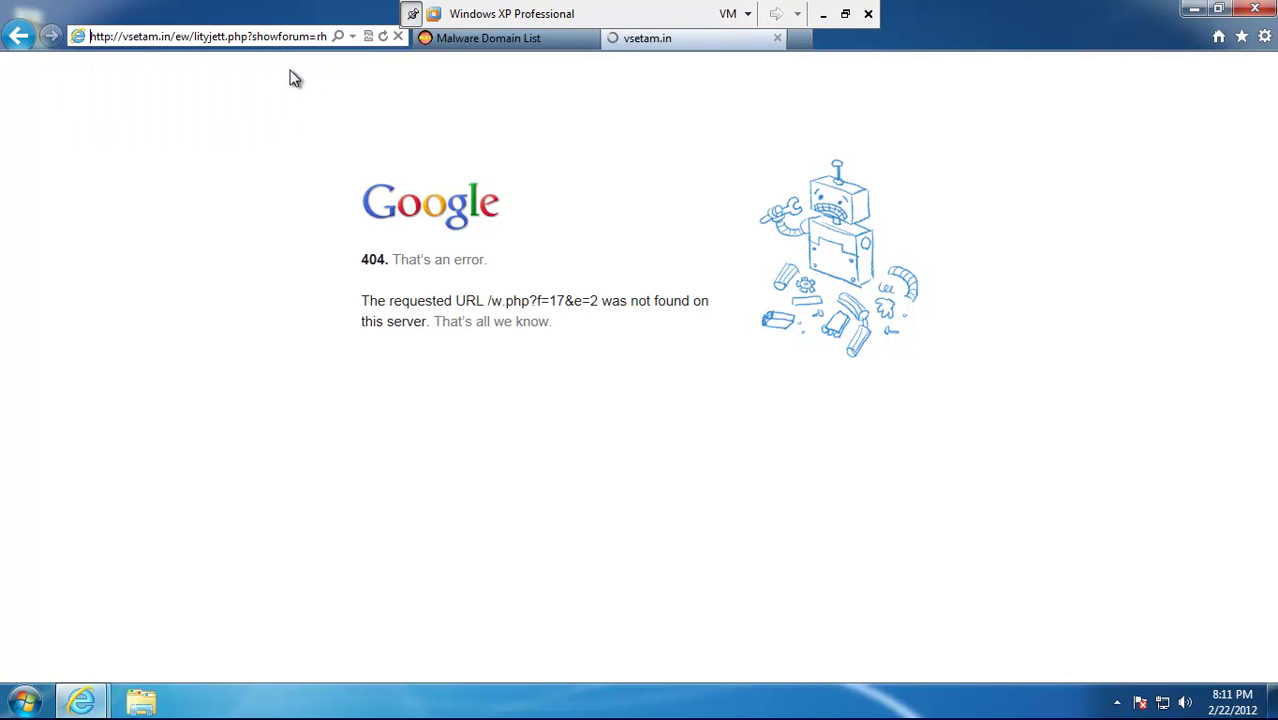
Try vsetam.in lastagen.php?showtopic=257914 in the second tab, reaching Bing's 'No results found'
{"action": "left_click", "coordinate": [450, 39]}
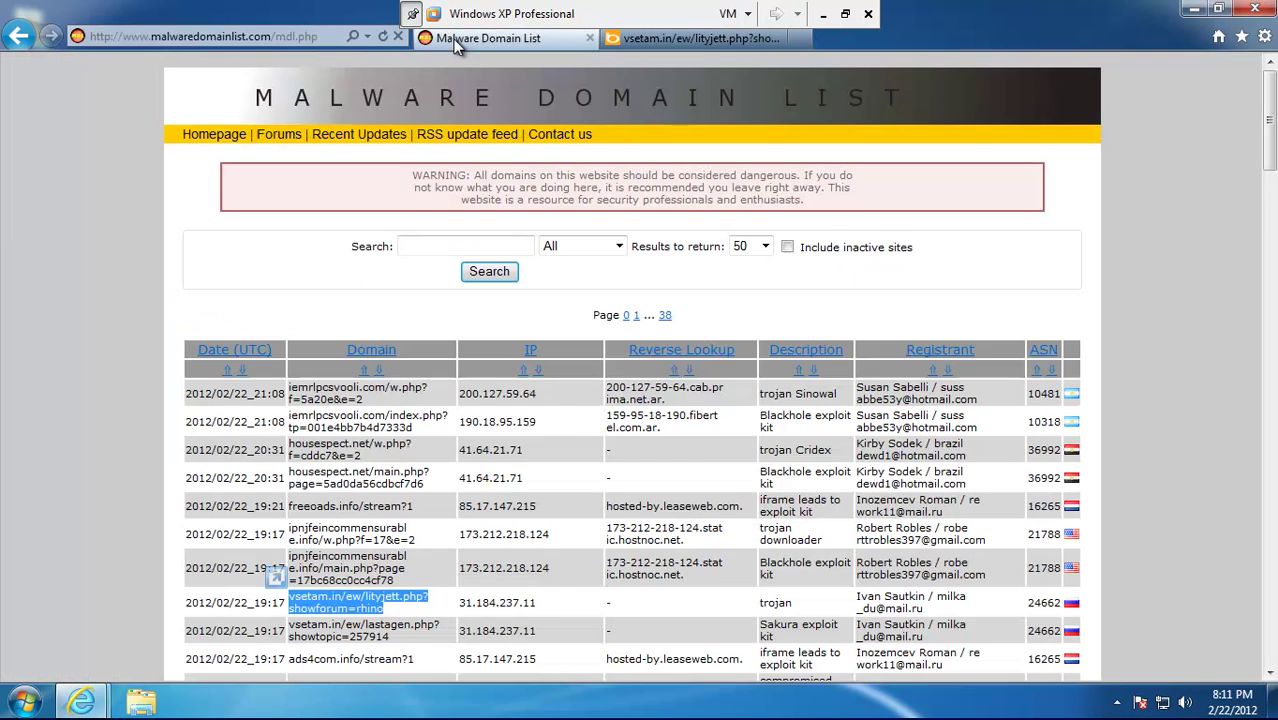
{"action": "scroll", "coordinate": [536, 393], "scroll_direction": "down", "scroll_amount": 4}
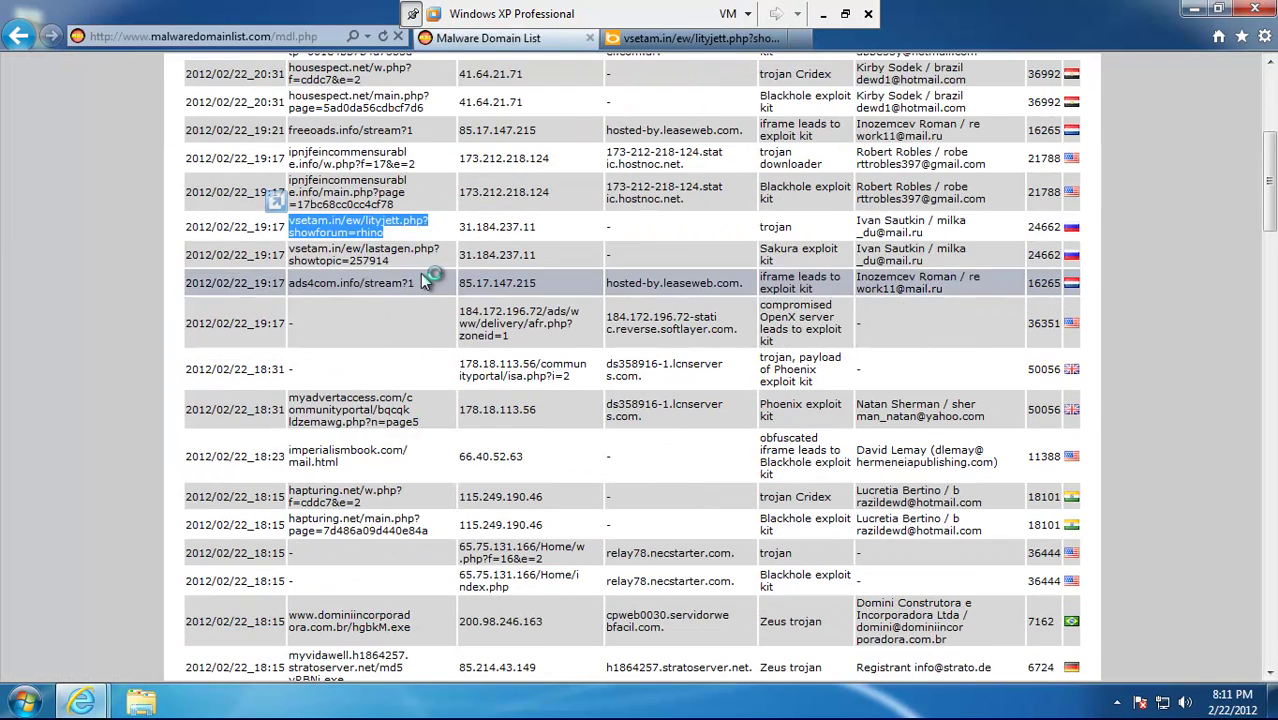
{"action": "mouse_move", "coordinate": [401, 265]}
{"action": "left_mouse_down"}
{"action": "mouse_move", "coordinate": [310, 255]}
{"action": "mouse_move", "coordinate": [384, 266]}
{"action": "mouse_move", "coordinate": [311, 255]}
{"action": "mouse_move", "coordinate": [432, 93]}
{"action": "mouse_move", "coordinate": [648, 40]}
{"action": "mouse_move", "coordinate": [307, 39]}
{"action": "mouse_move", "coordinate": [327, 46]}
{"action": "left_mouse_up"}
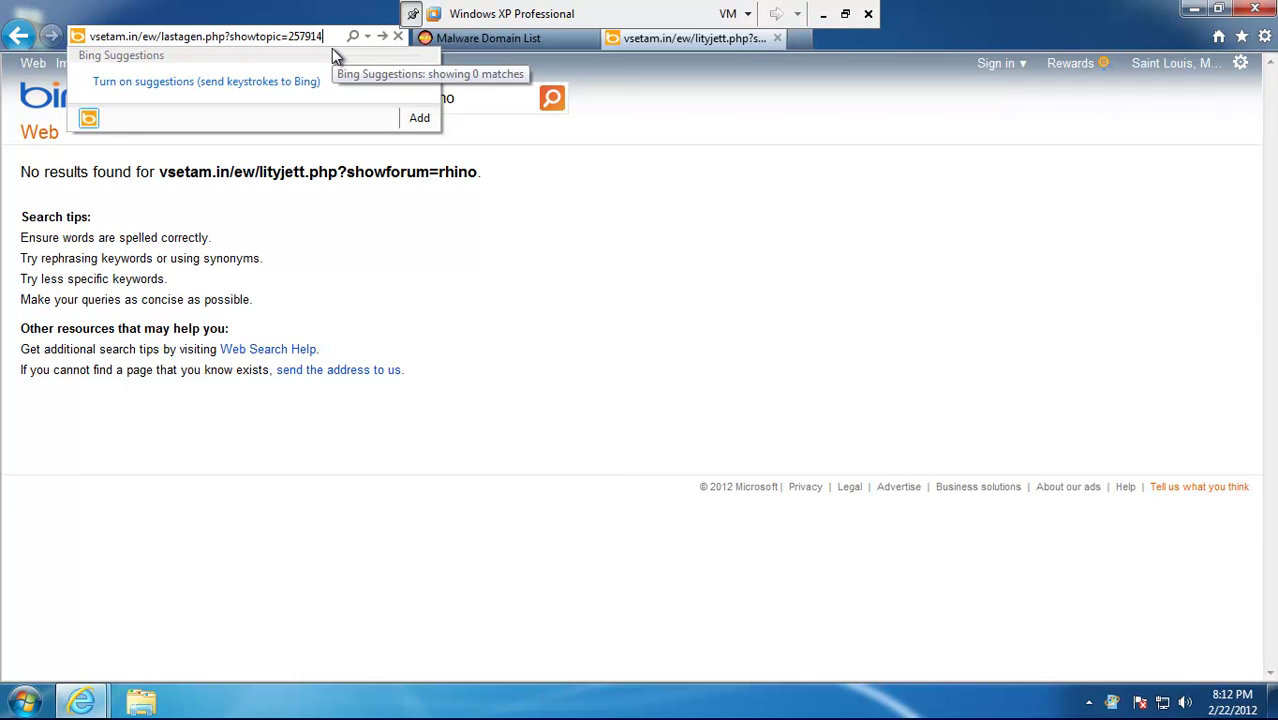
{"action": "key", "text": "Return"}
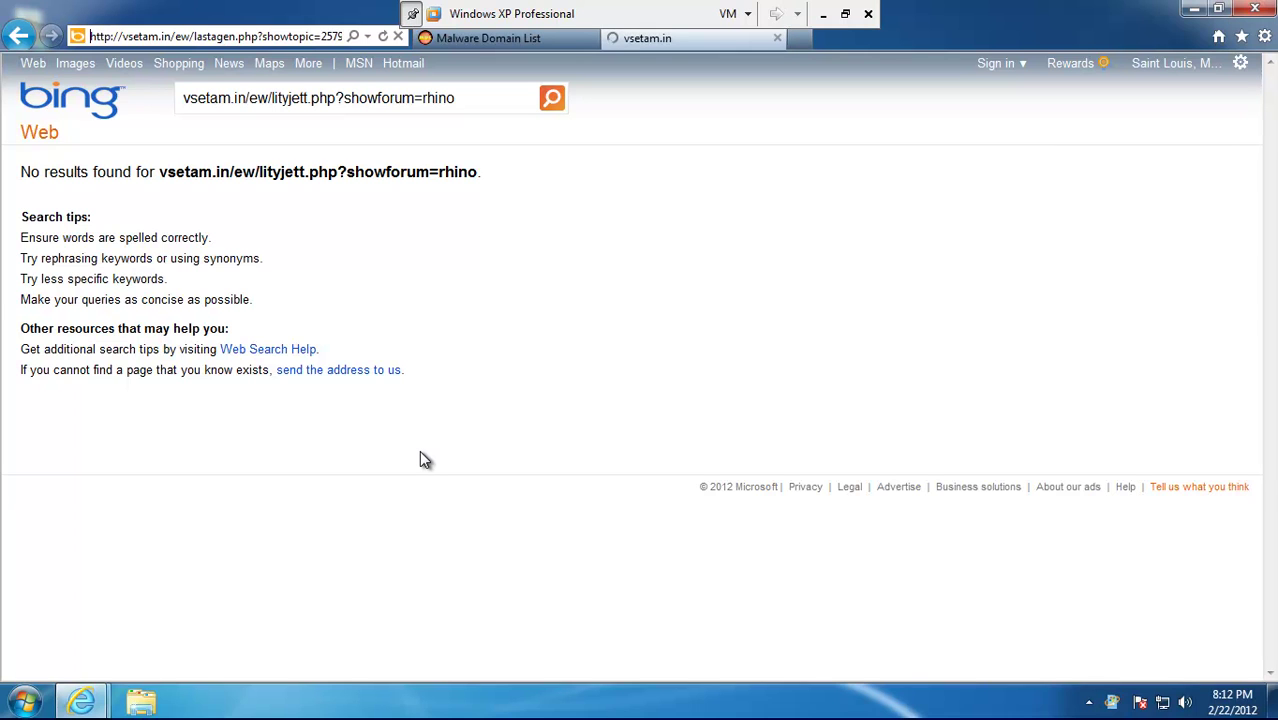
{"action": "left_click", "coordinate": [476, 42]}
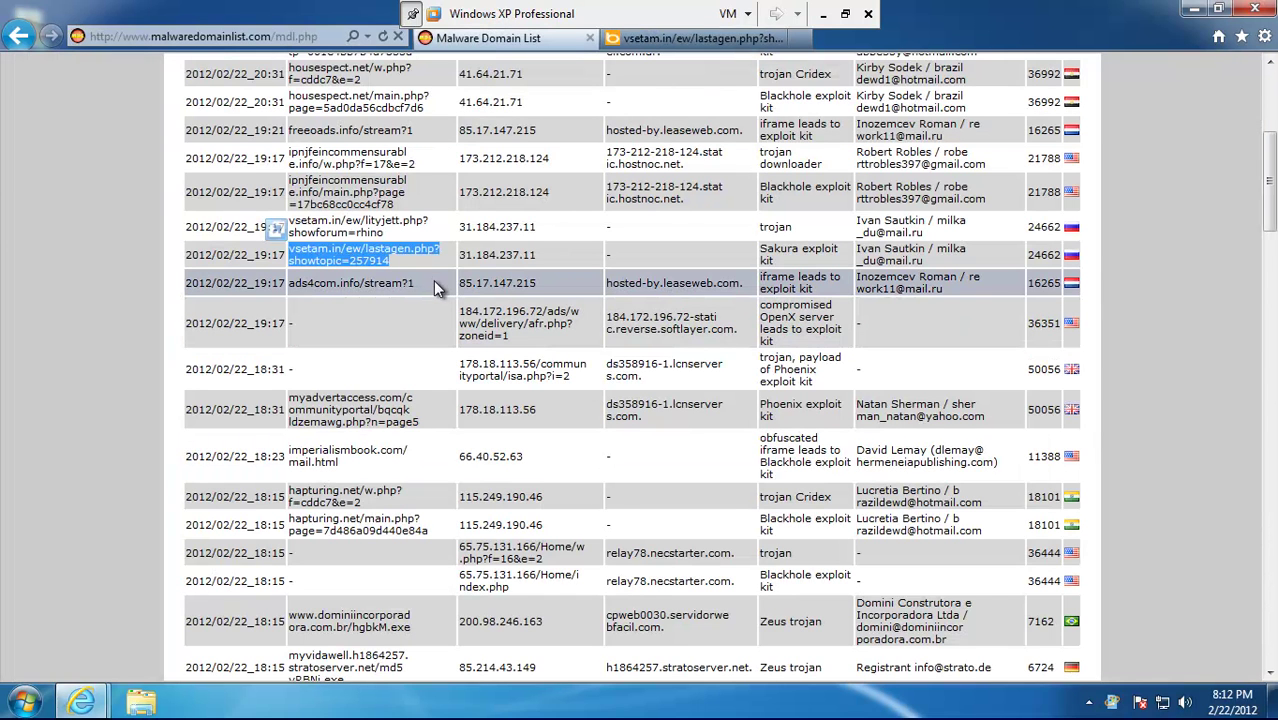
{"action": "left_click", "coordinate": [646, 42]}
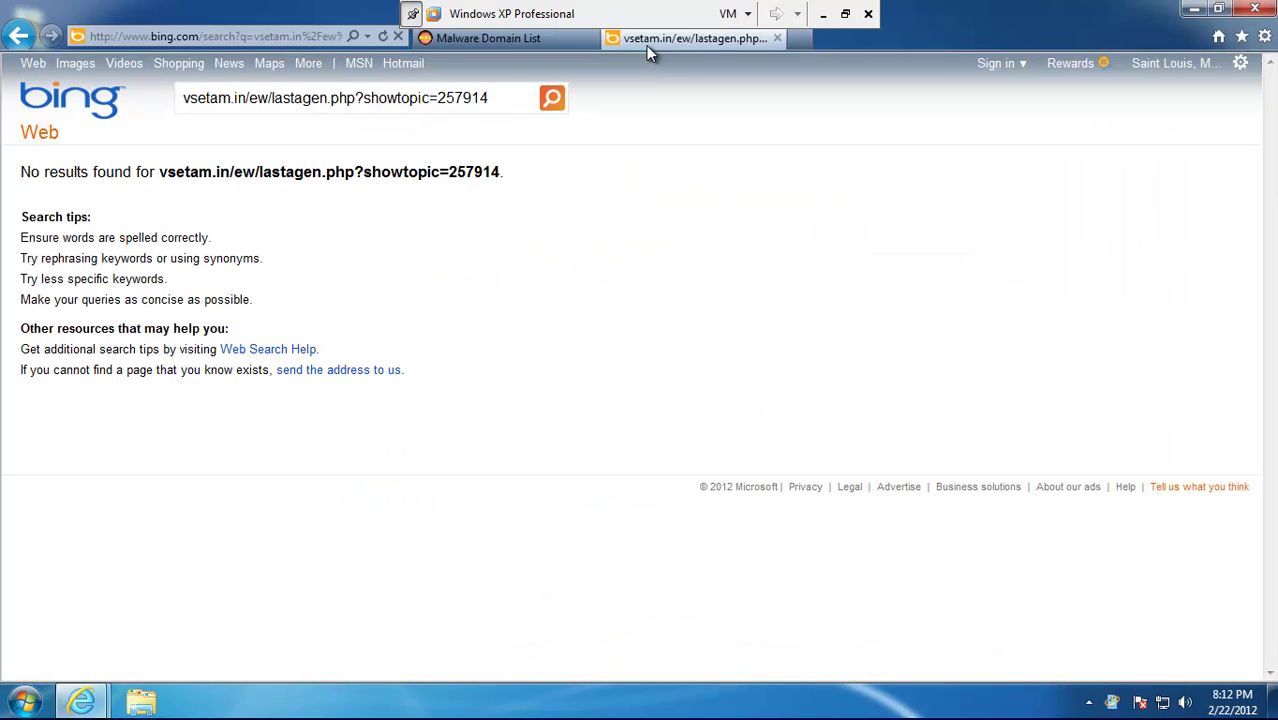
{"action": "left_click", "coordinate": [478, 38]}
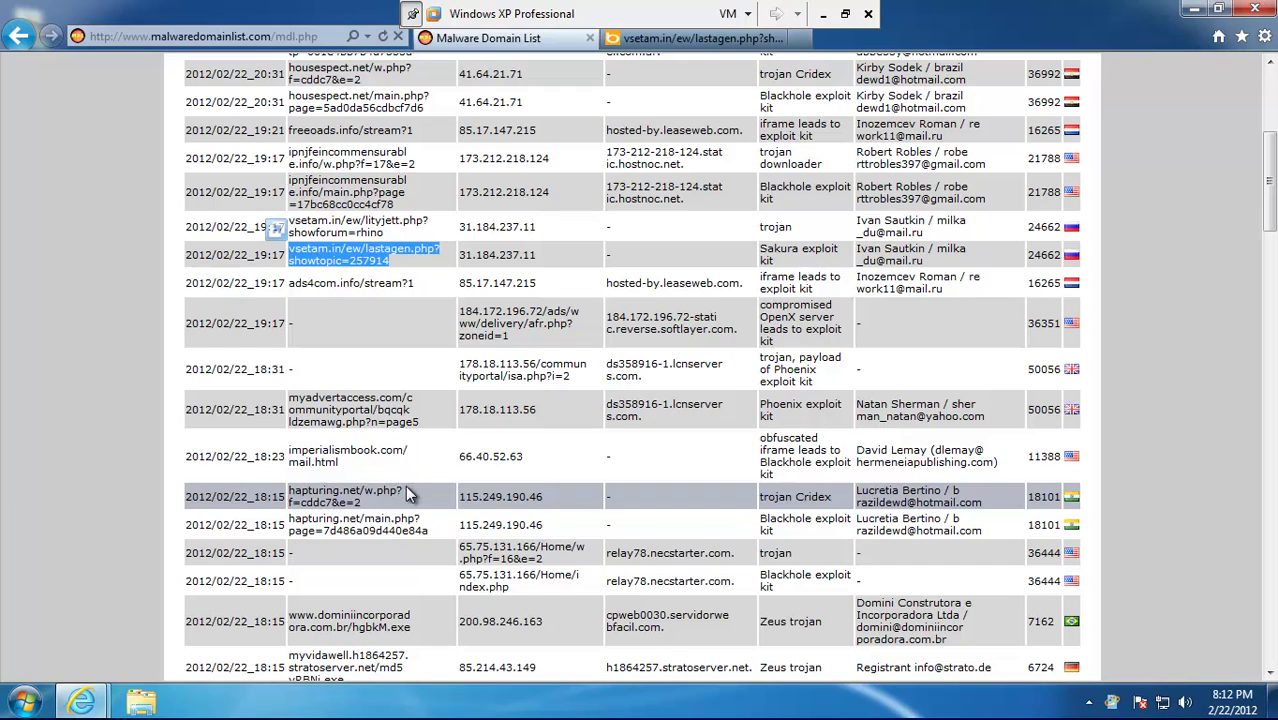
Load hapturing.net/w.php?f=cddc7&e=2 in the second tab, continuing past the SmartScreen unsafe-site warning
{"action": "left_click_drag", "start_coordinate": [385, 500], "coordinate": [312, 493]}
{"action": "key", "text": "ctrl+c"}
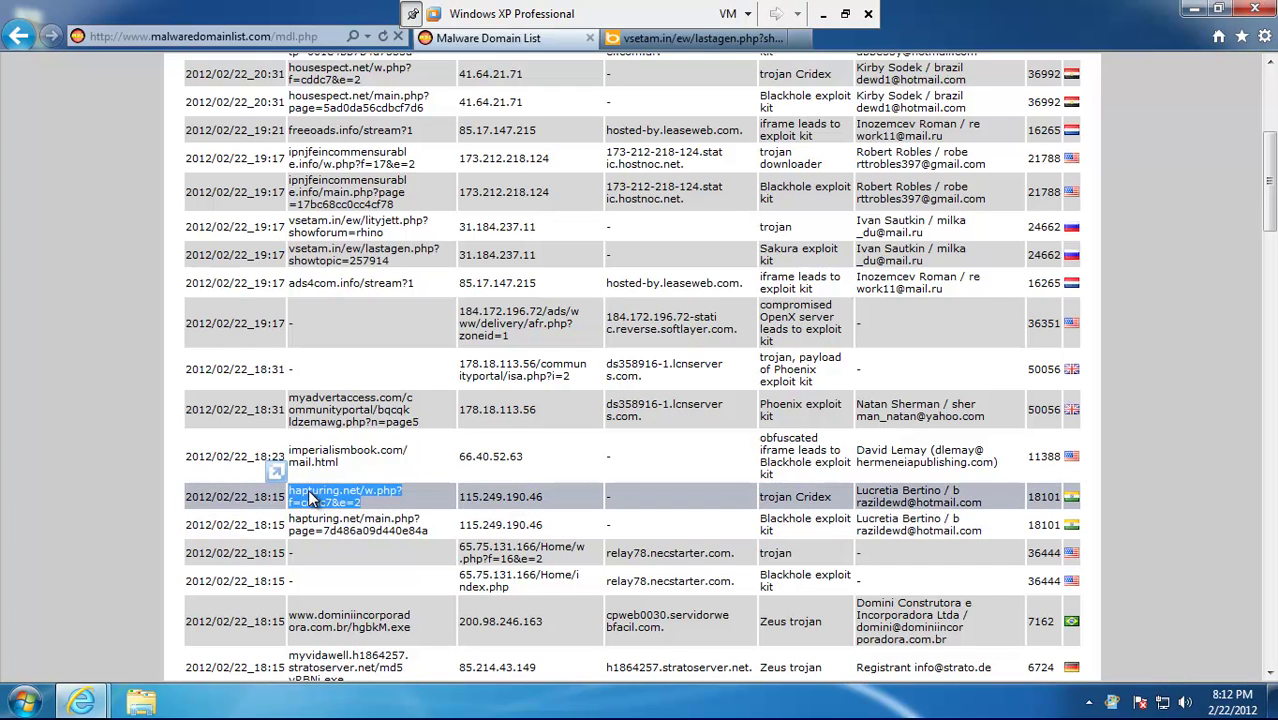
{"action": "left_click", "coordinate": [700, 38]}
{"action": "left_click", "coordinate": [307, 37]}
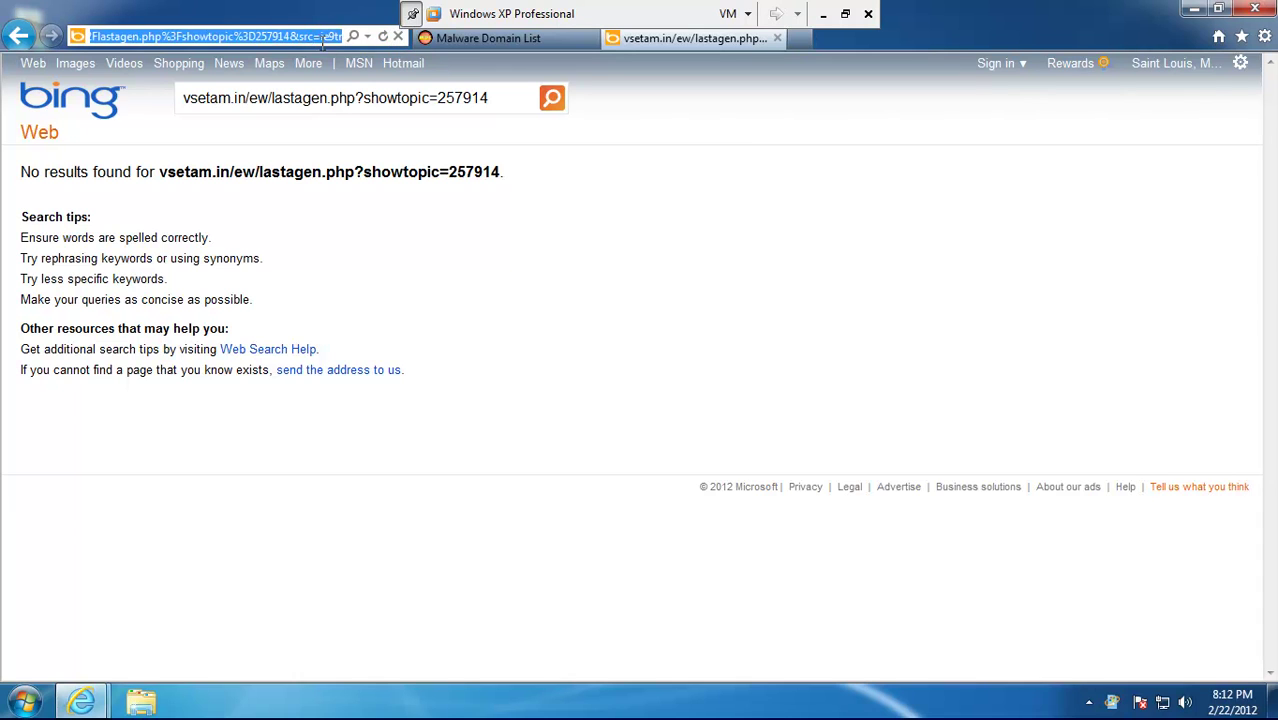
{"action": "key", "text": "ctrl+v"}
{"action": "key", "text": "Return"}
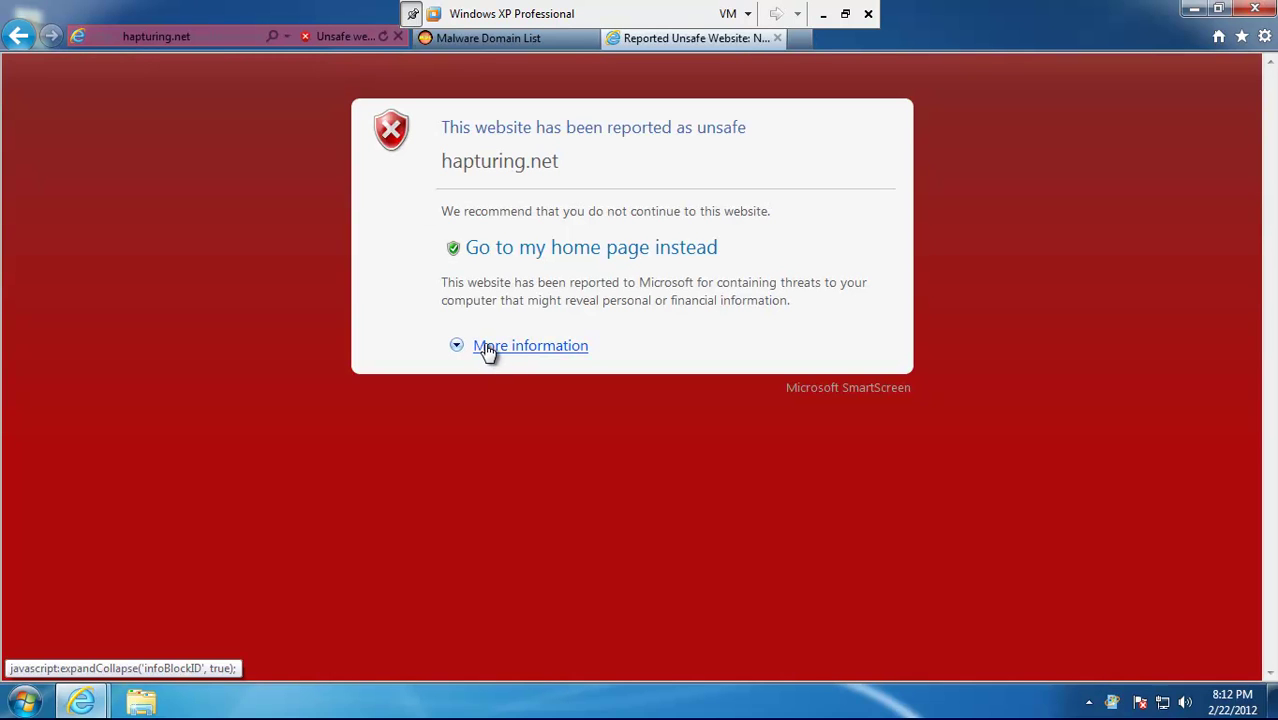
{"action": "left_click", "coordinate": [489, 348]}
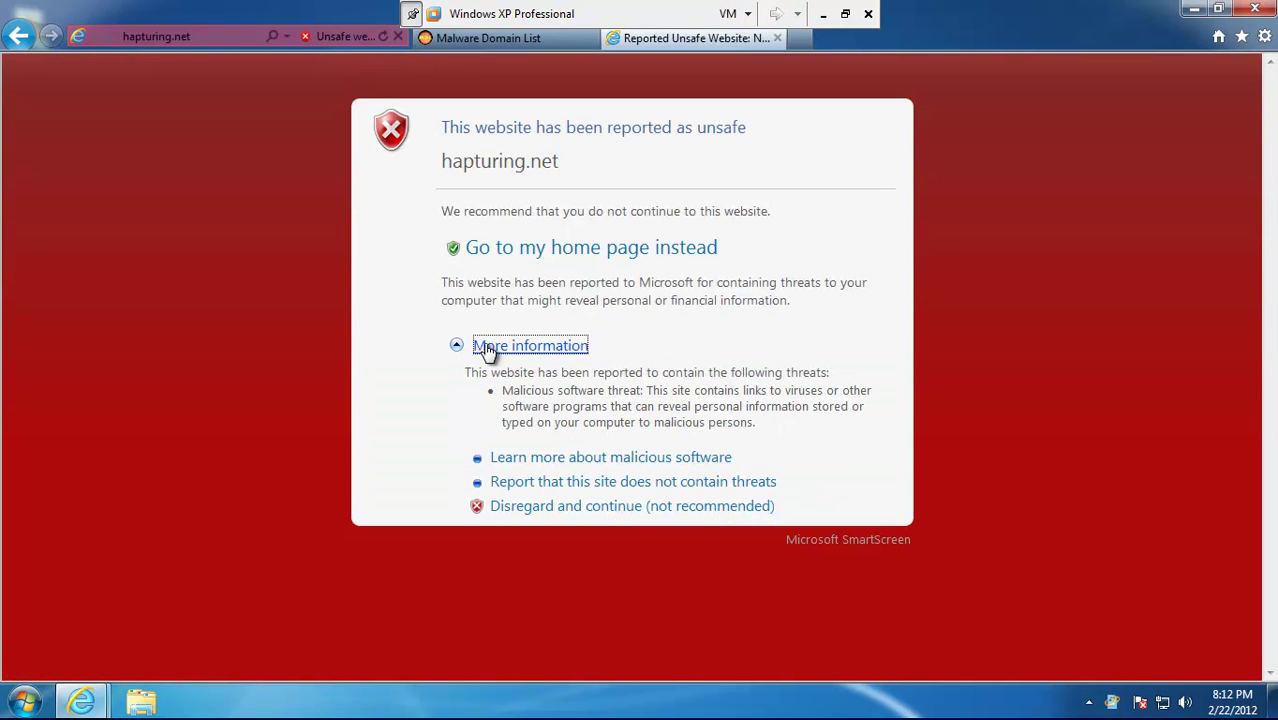
{"action": "left_click", "coordinate": [571, 517]}
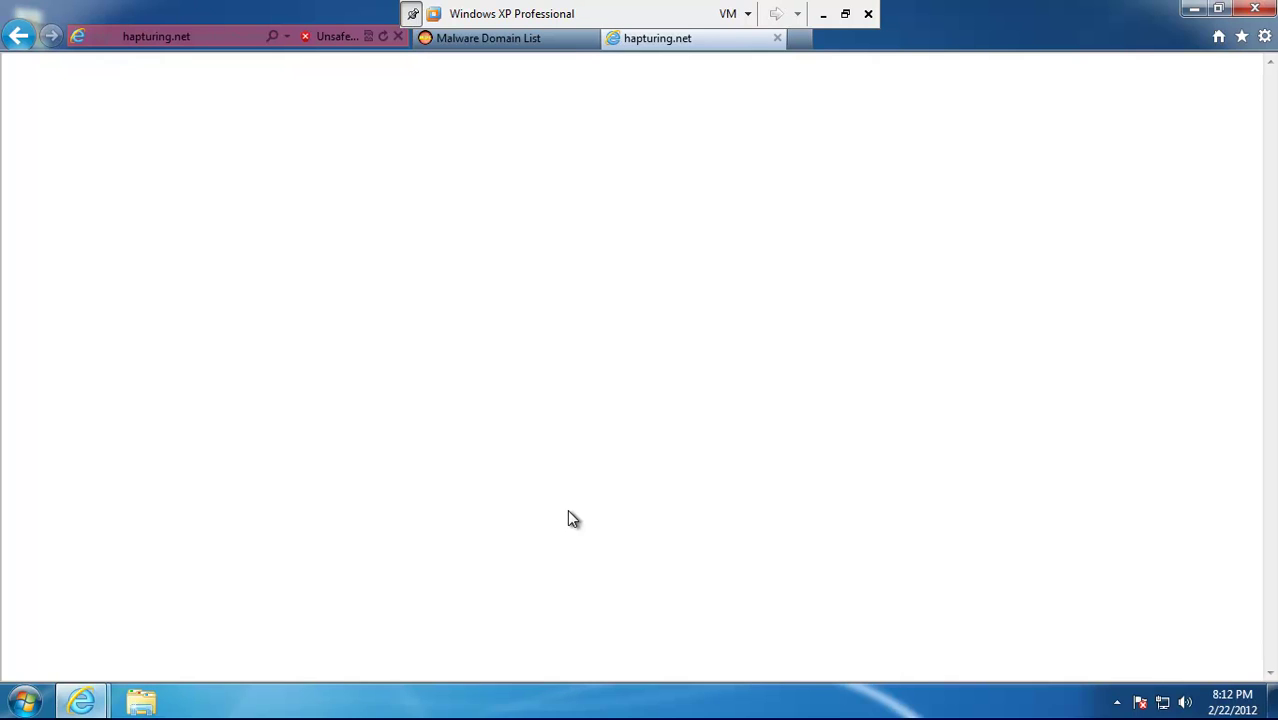
{"action": "left_click", "coordinate": [492, 46]}
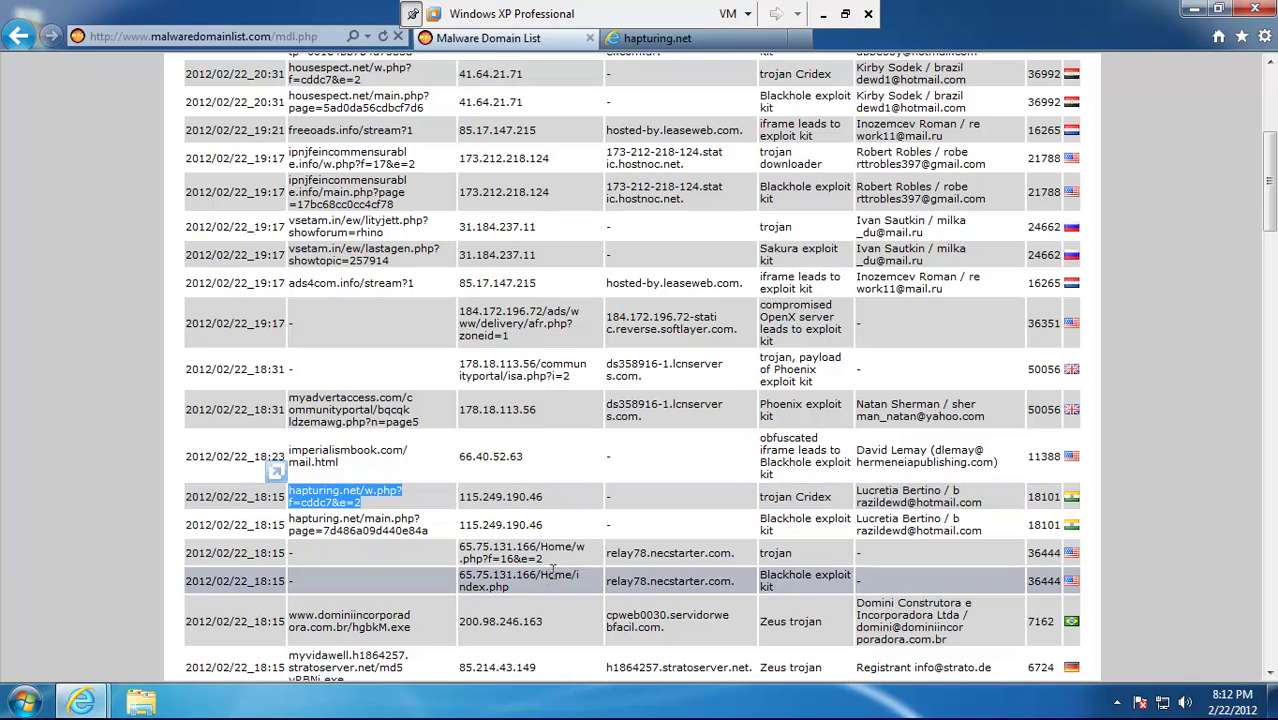
Load 65.75.131.166/Home/w.php?f=16&e=2 in the second tab
{"action": "left_click_drag", "start_coordinate": [554, 557], "coordinate": [470, 551]}
{"action": "key", "text": "ctrl+c"}
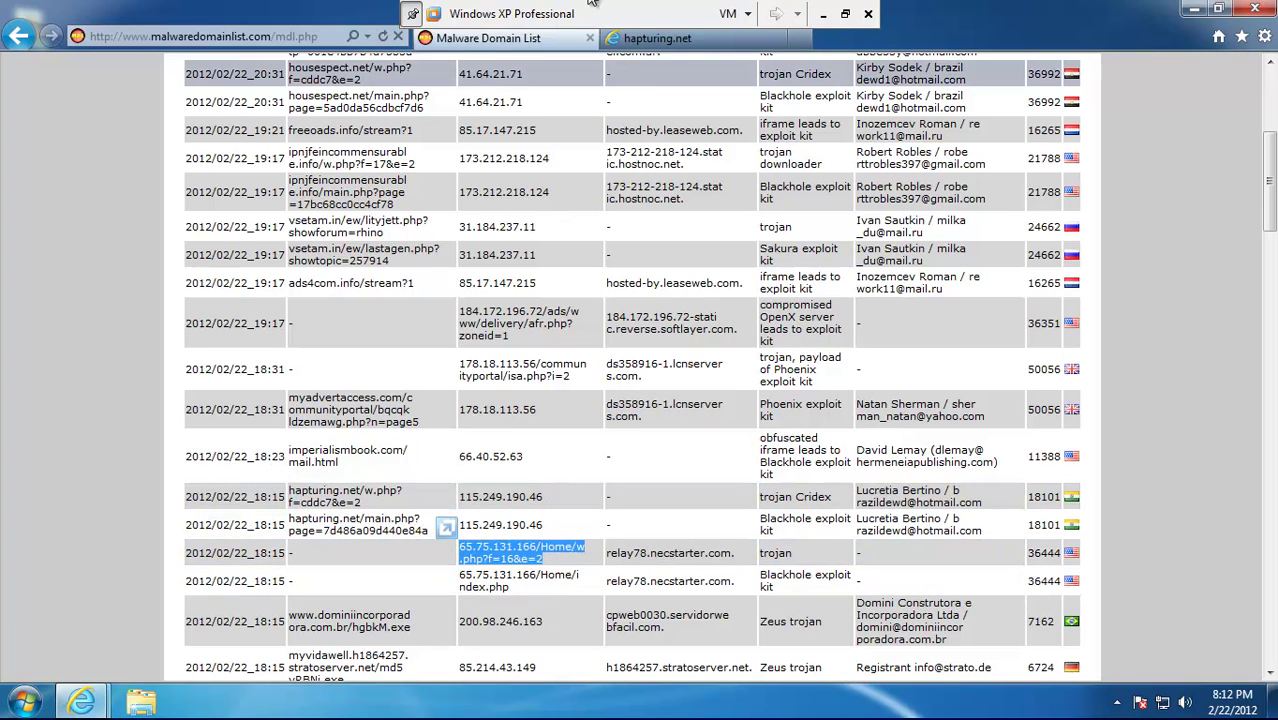
{"action": "left_click", "coordinate": [660, 40]}
{"action": "left_click", "coordinate": [222, 38]}
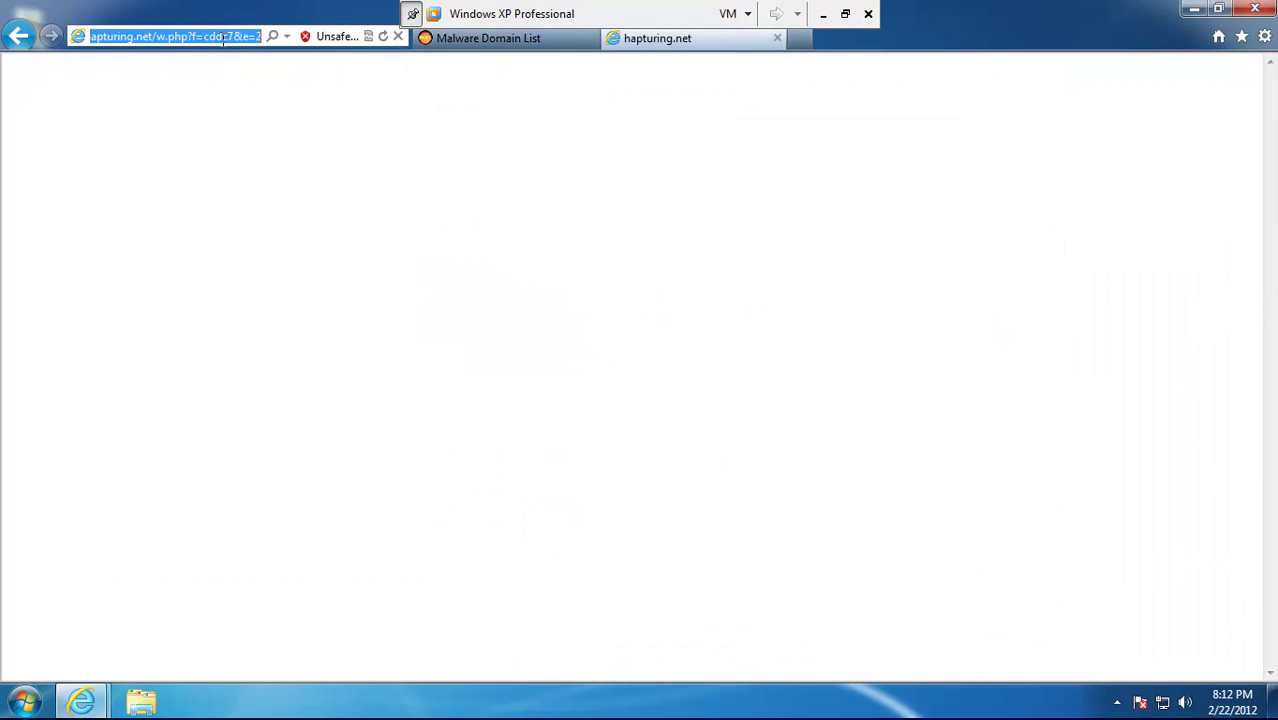
{"action": "key", "text": "ctrl+v"}
{"action": "key", "text": "Return"}
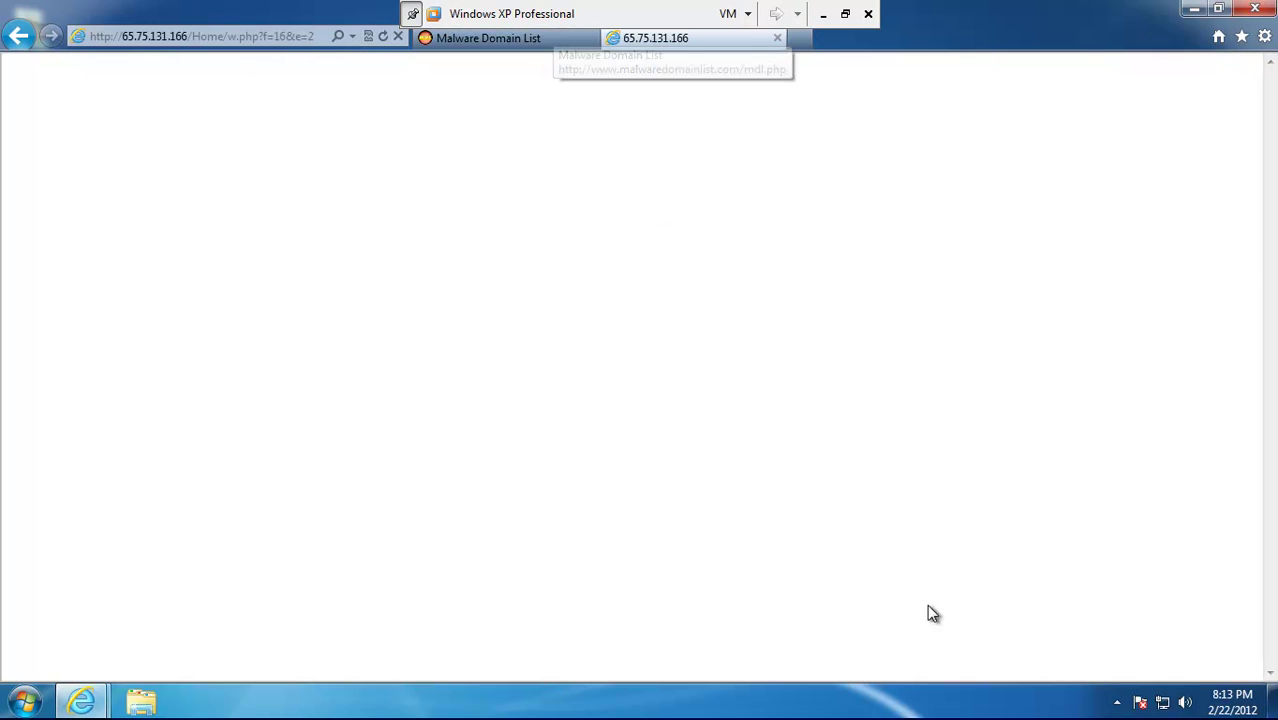
Check the hidden tray icons, then select the dominiincorporadora.com.br hgbkM.exe link in the list
{"action": "left_click", "coordinate": [1115, 703]}
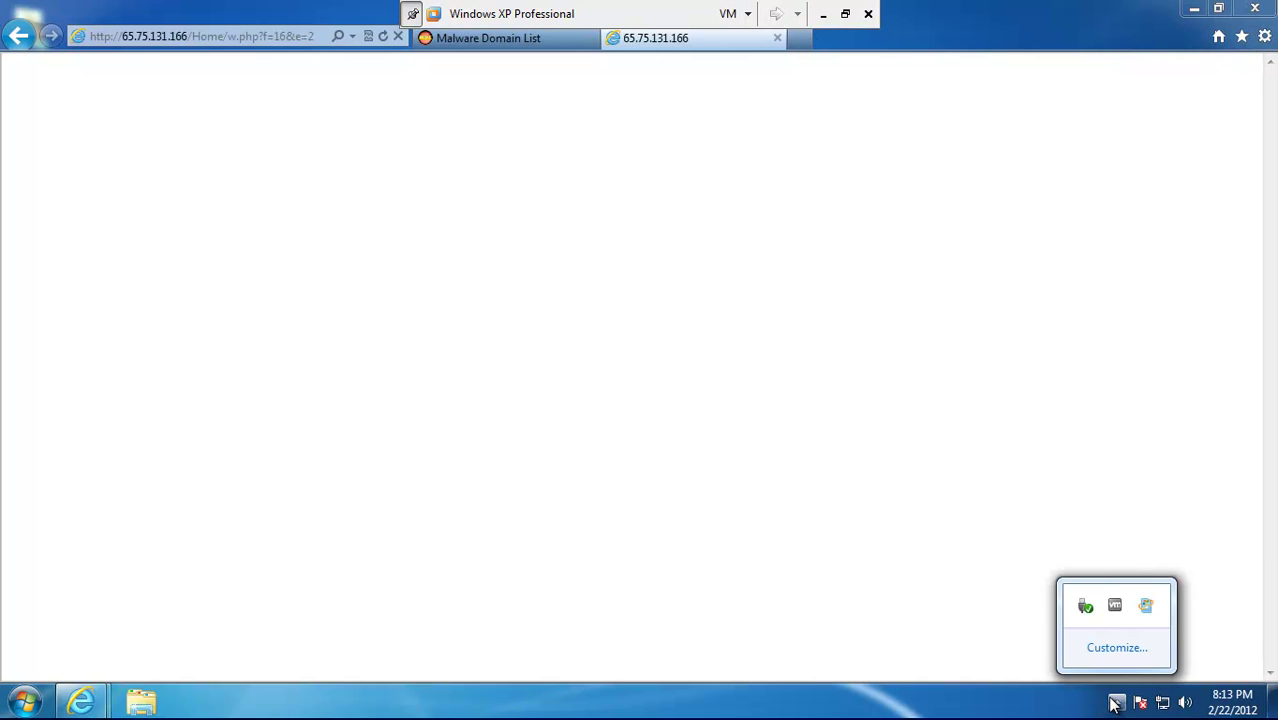
{"action": "left_click", "coordinate": [553, 38]}
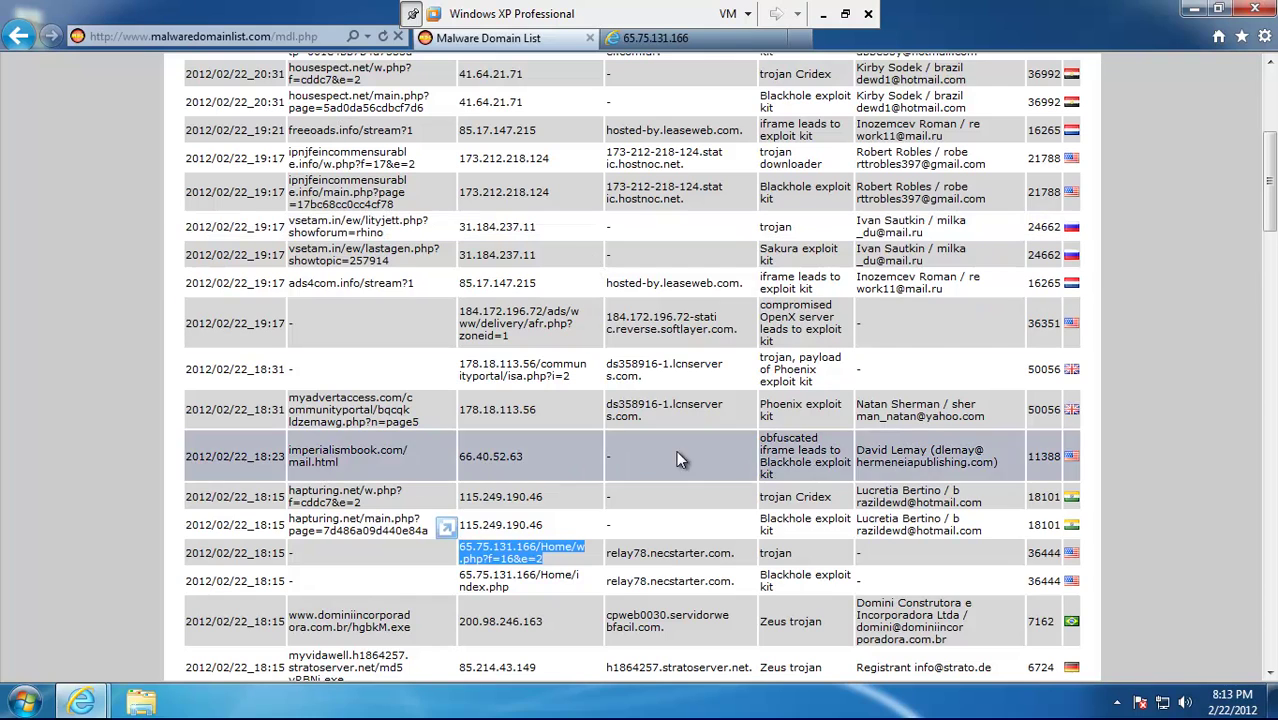
{"action": "left_click_drag", "start_coordinate": [412, 630], "coordinate": [297, 621]}
Copy the hgbkM.exe link and load it in the 65.75.131.166 tab
{"action": "right_click", "coordinate": [297, 621]}
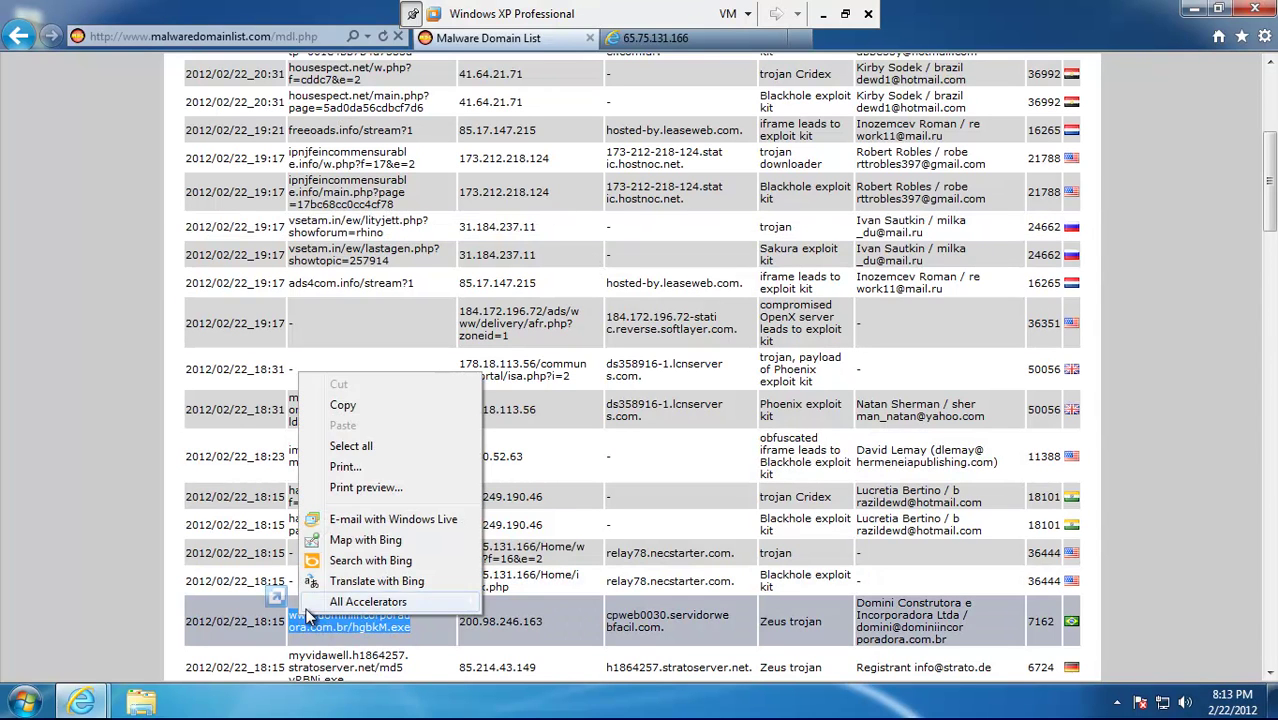
{"action": "left_click", "coordinate": [356, 402]}
{"action": "left_click", "coordinate": [695, 38]}
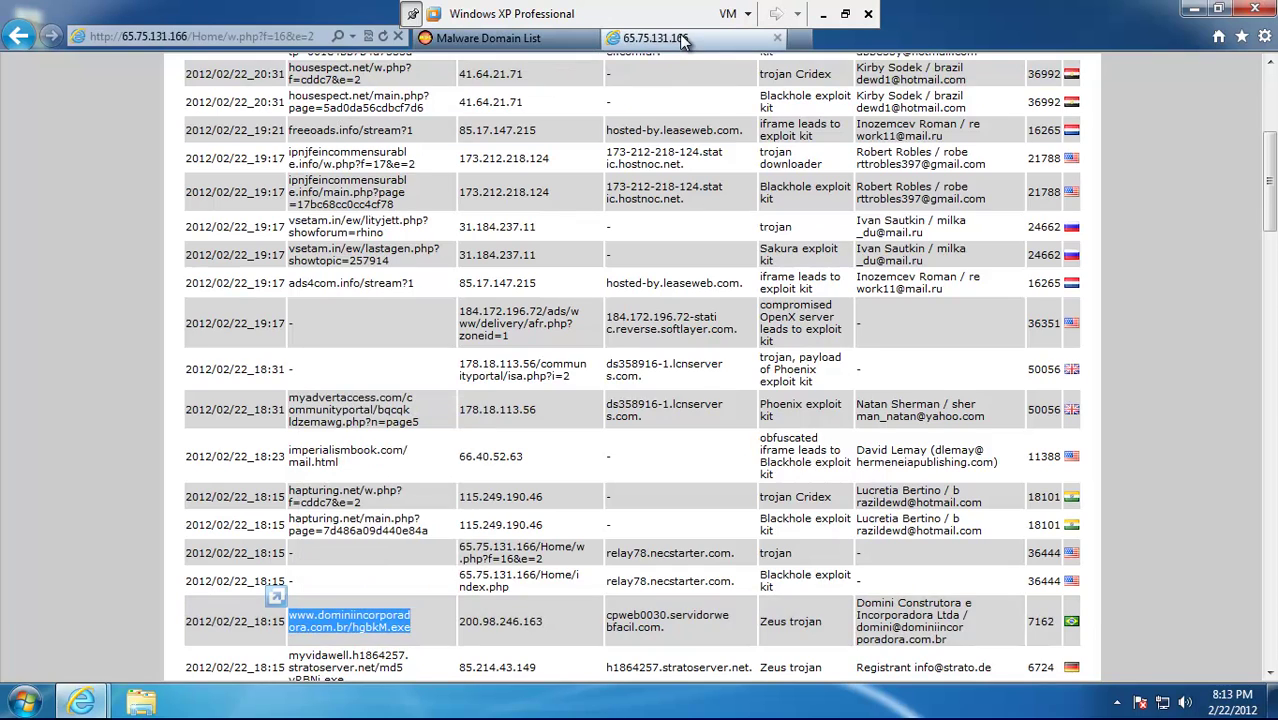
{"action": "left_click", "coordinate": [288, 37]}
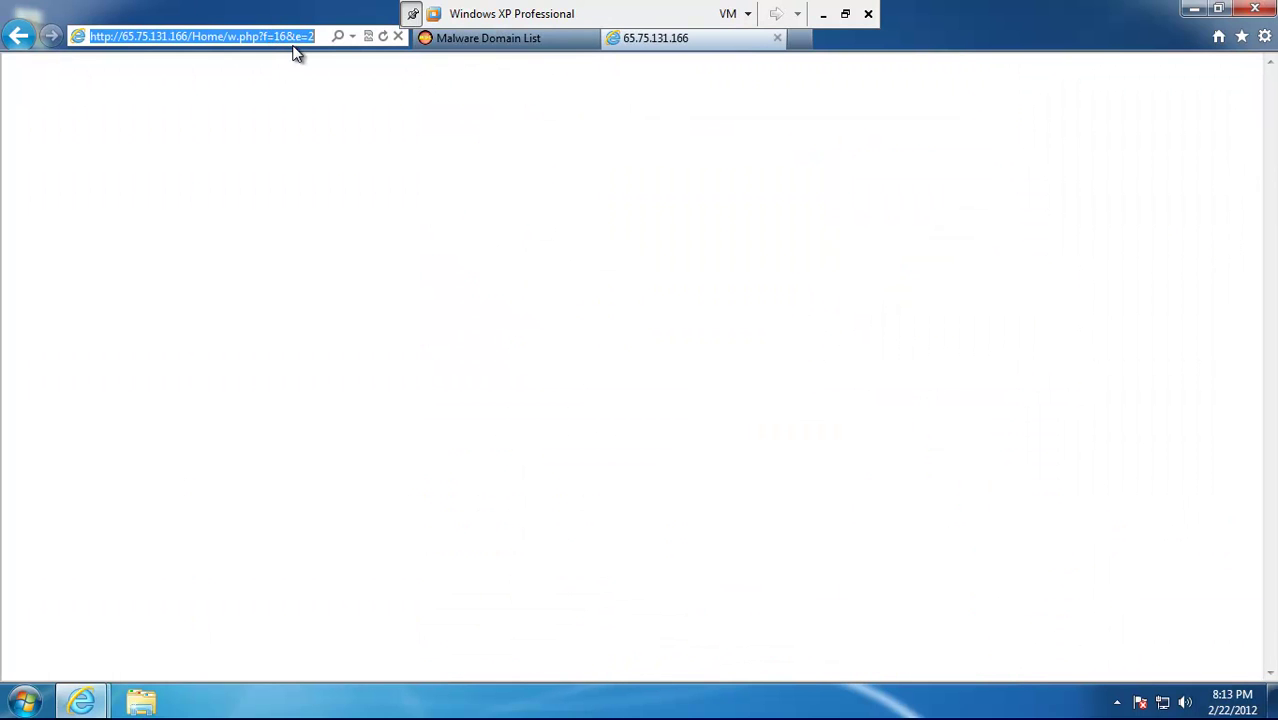
{"action": "key", "text": "ctrl+v"}
{"action": "key", "text": "Return"}
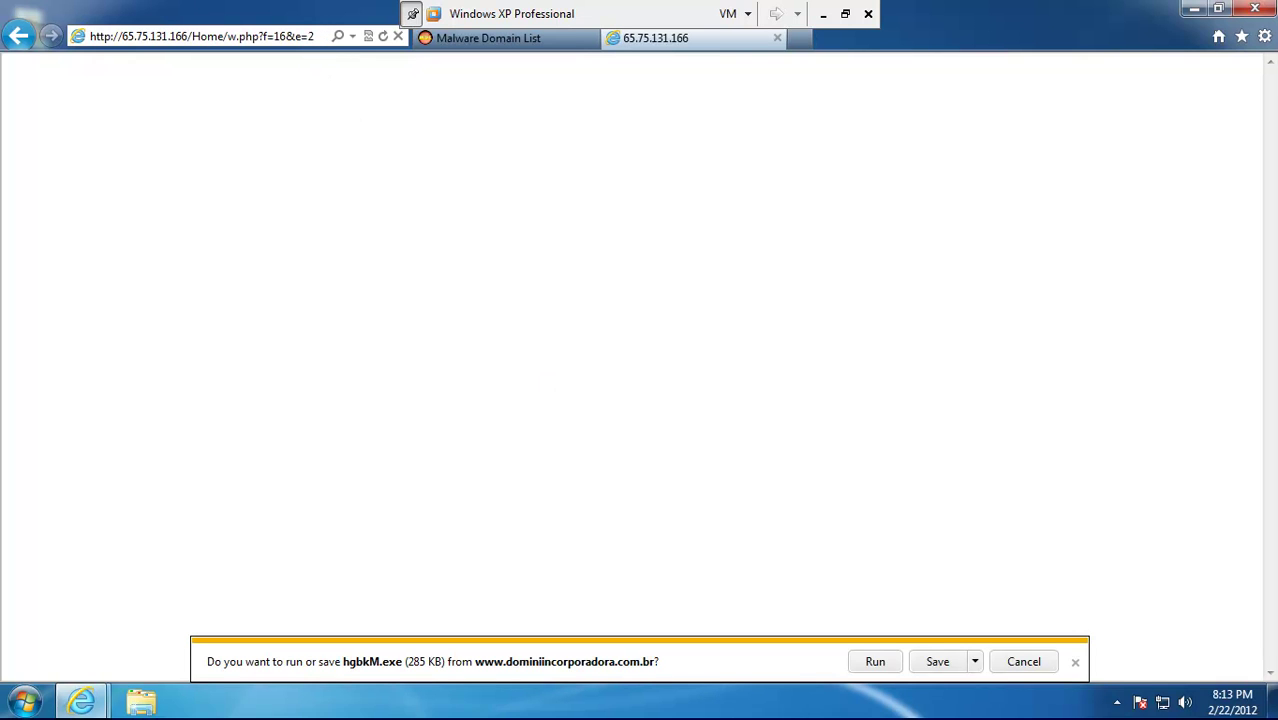
Run hgbkM.exe anyway despite SmartScreen's 'might harm your computer' warning
{"action": "left_click", "coordinate": [875, 661]}
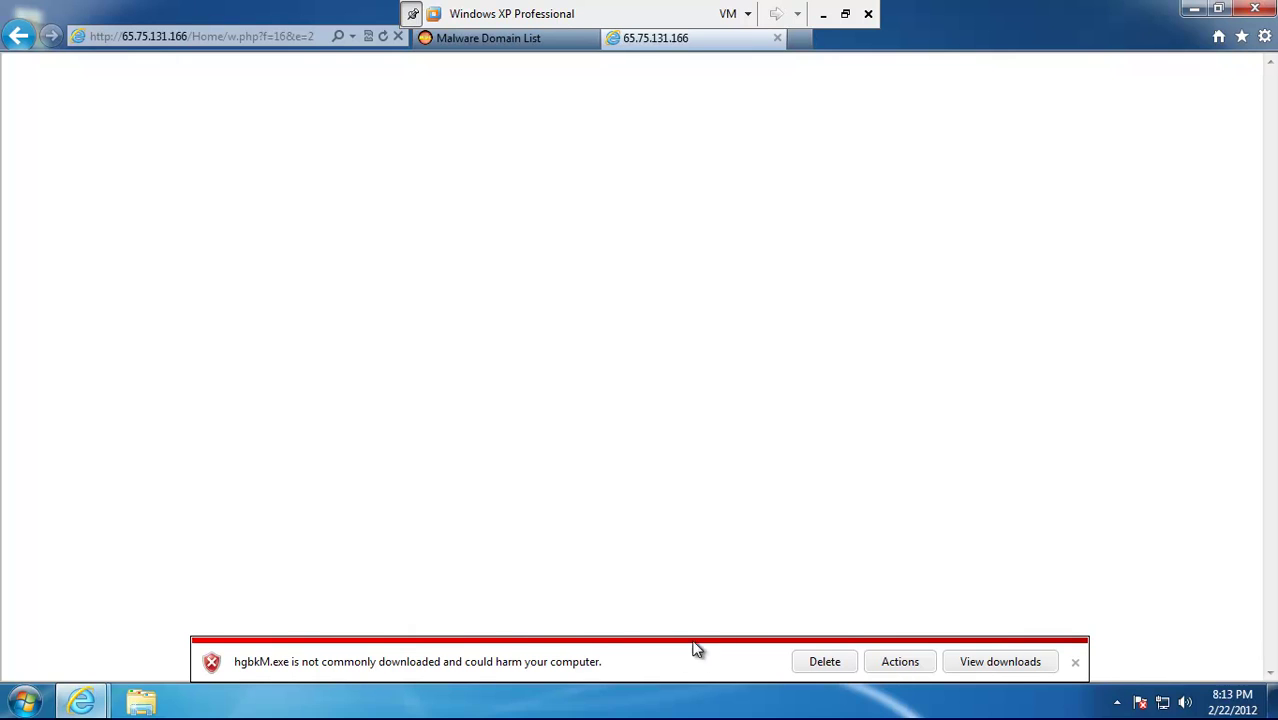
{"action": "left_click", "coordinate": [900, 665]}
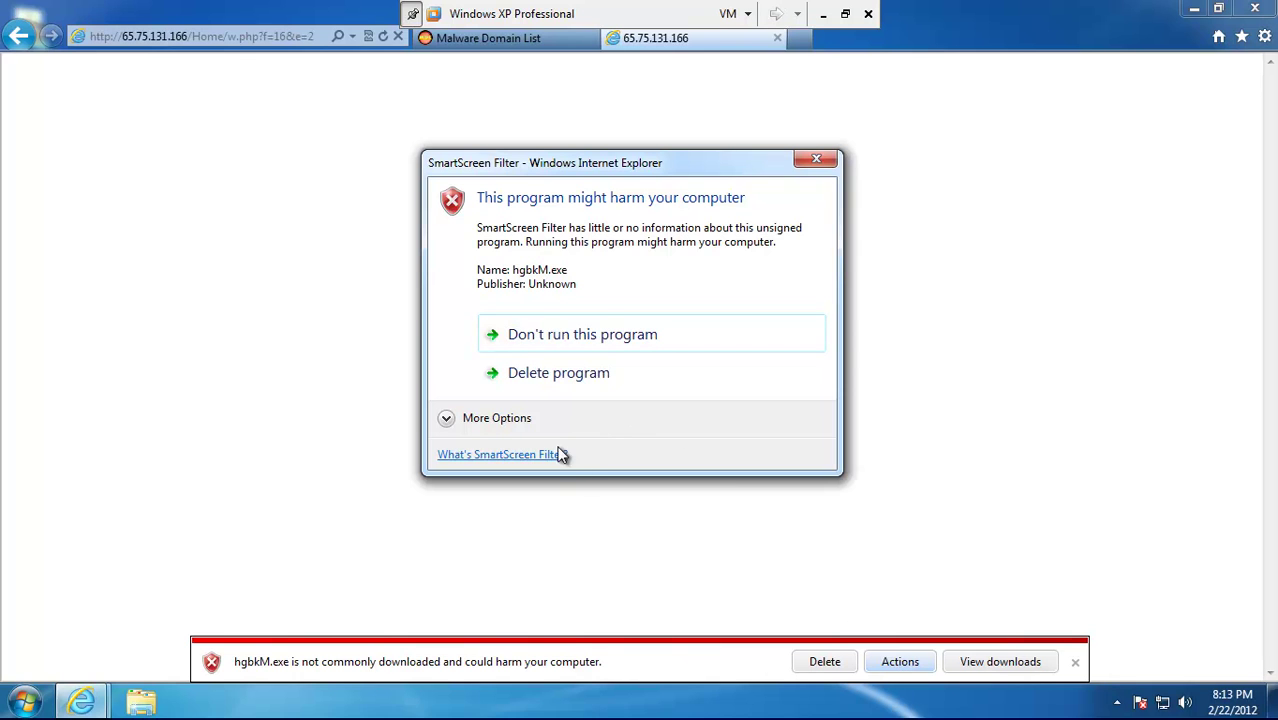
{"action": "left_click", "coordinate": [511, 418]}
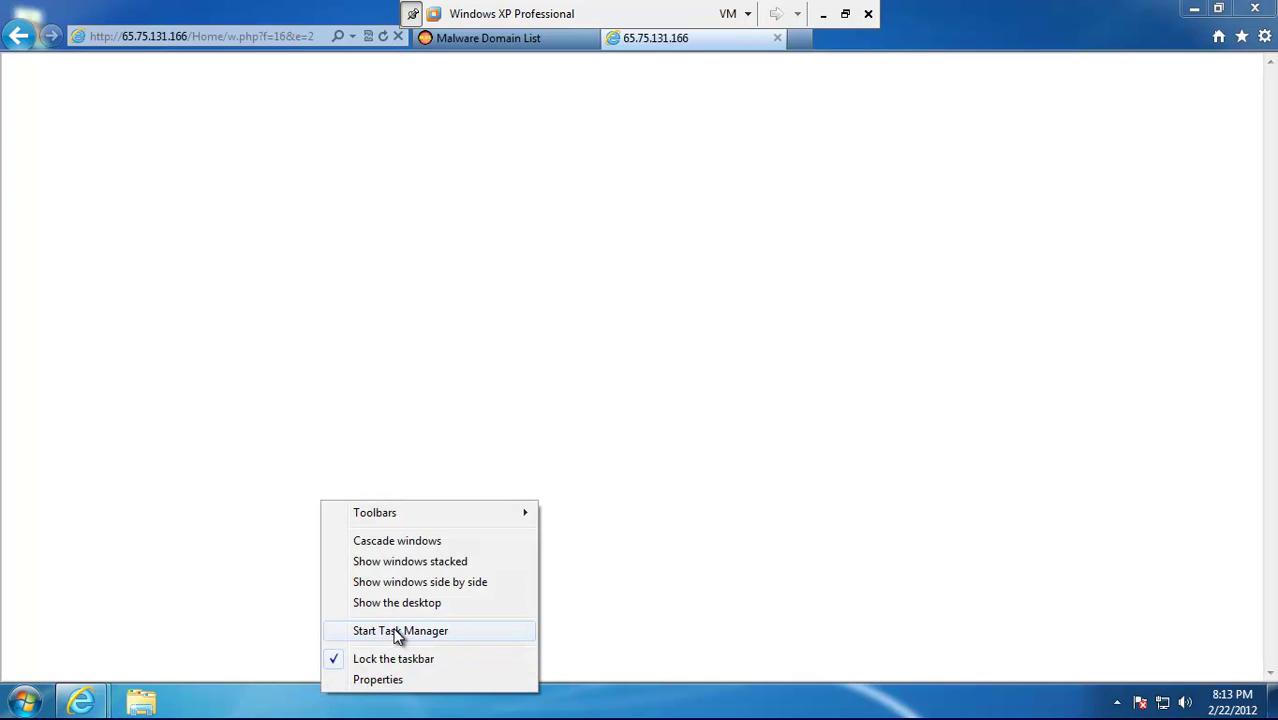
Review the guest's processes in Task Manager, close it, and return to the Malware Domain List
{"action": "left_click", "coordinate": [385, 631]}
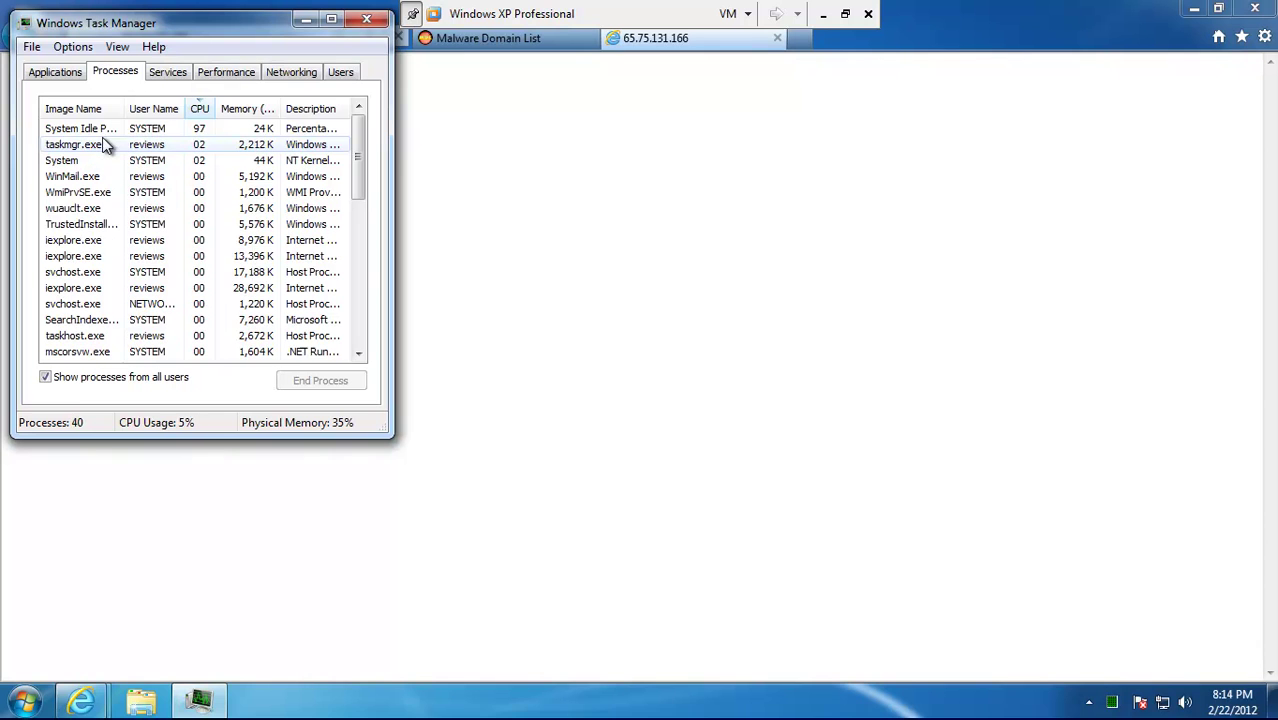
{"action": "left_click", "coordinate": [366, 19]}
{"action": "left_click", "coordinate": [470, 40]}
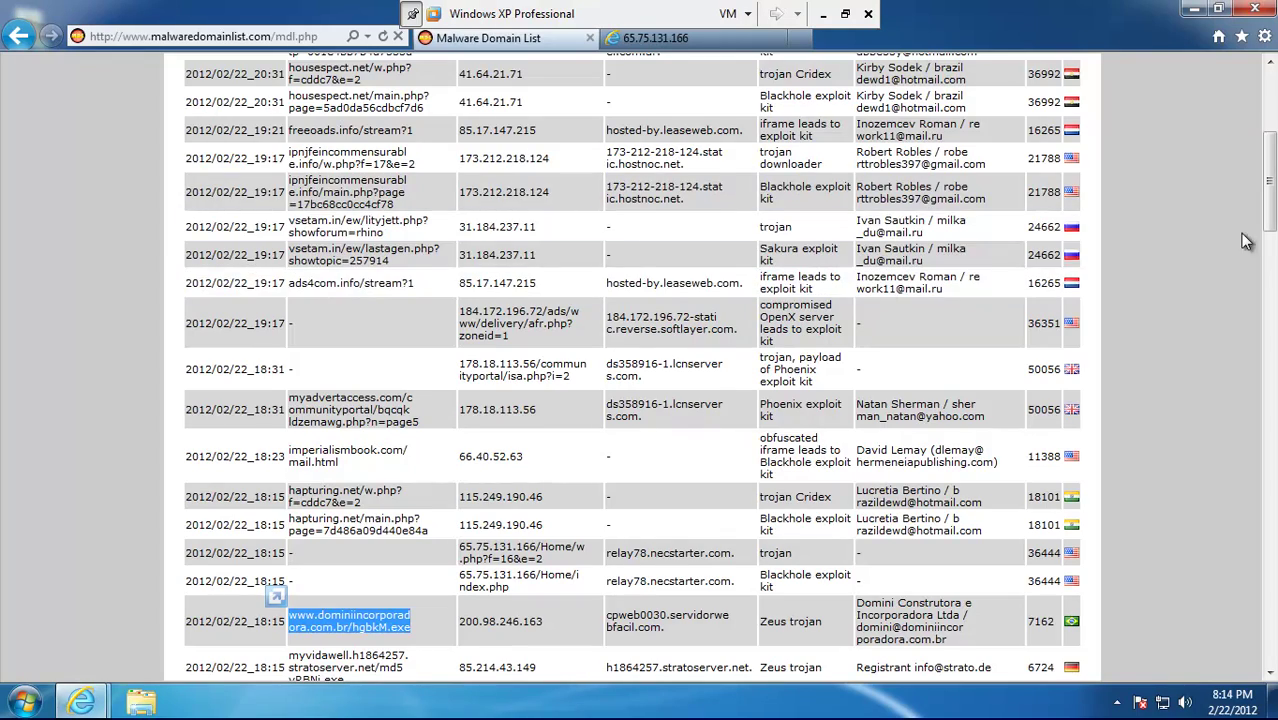
Copy the moc-steinsberg.de search.exe link and load it in the second tab, bringing up a 132 KB download prompt
{"action": "left_click_drag", "start_coordinate": [1273, 226], "coordinate": [1273, 287]}
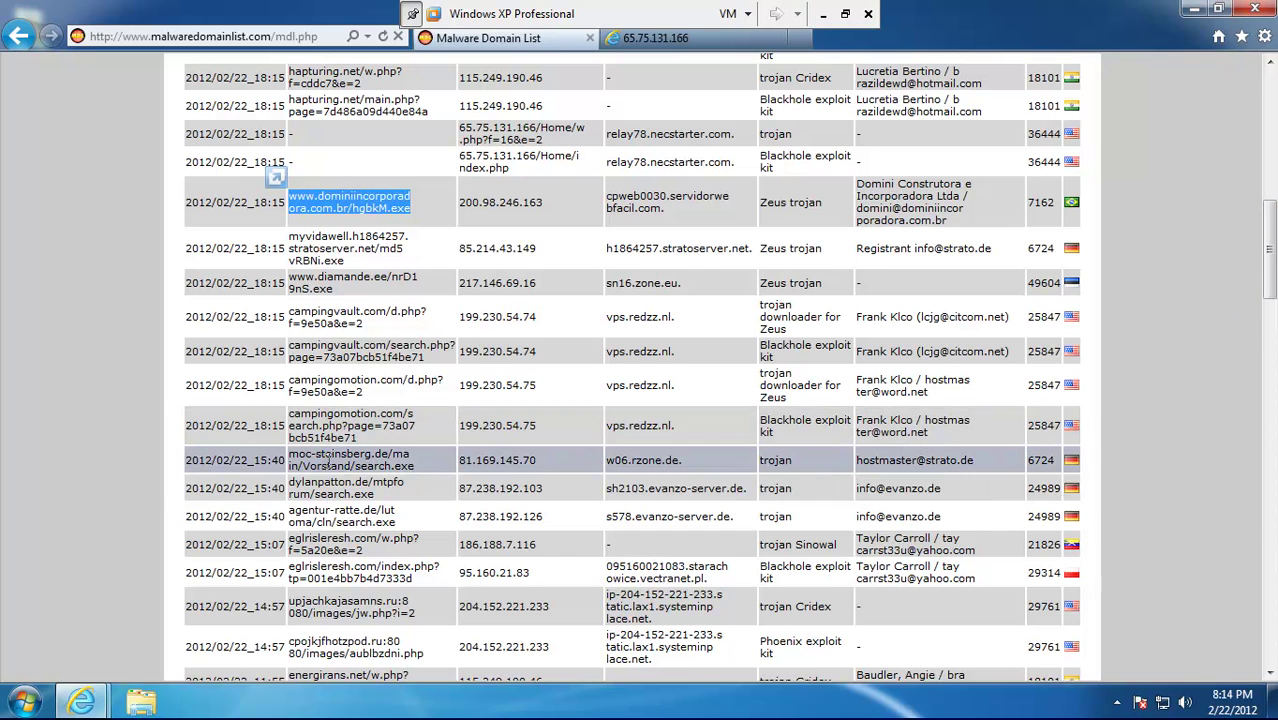
{"action": "left_click_drag", "start_coordinate": [418, 466], "coordinate": [303, 466]}
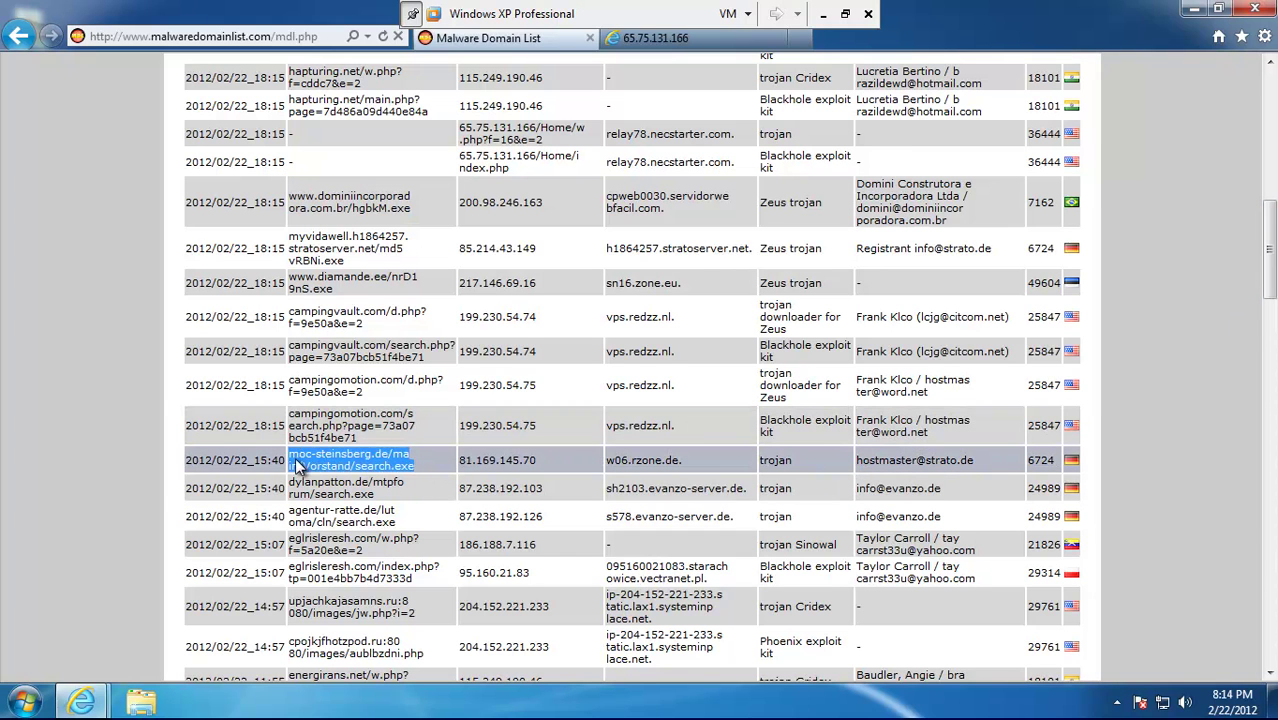
{"action": "right_click", "coordinate": [303, 466]}
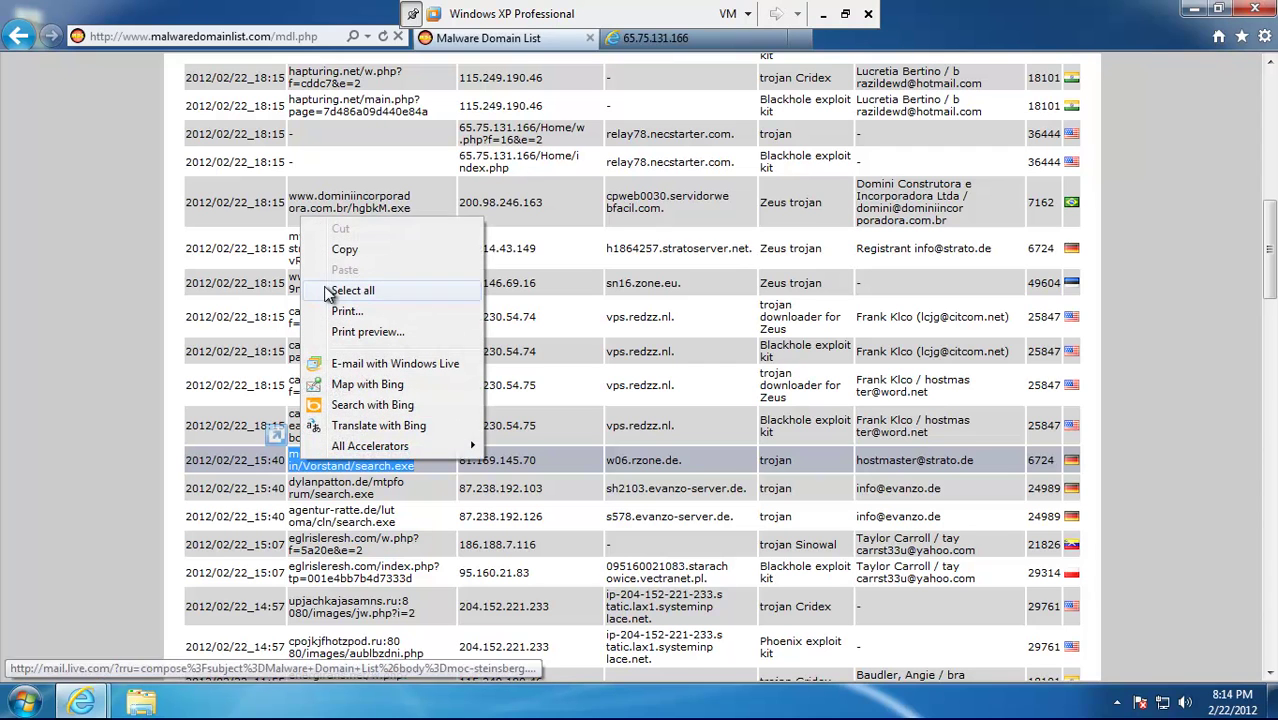
{"action": "left_click", "coordinate": [344, 248]}
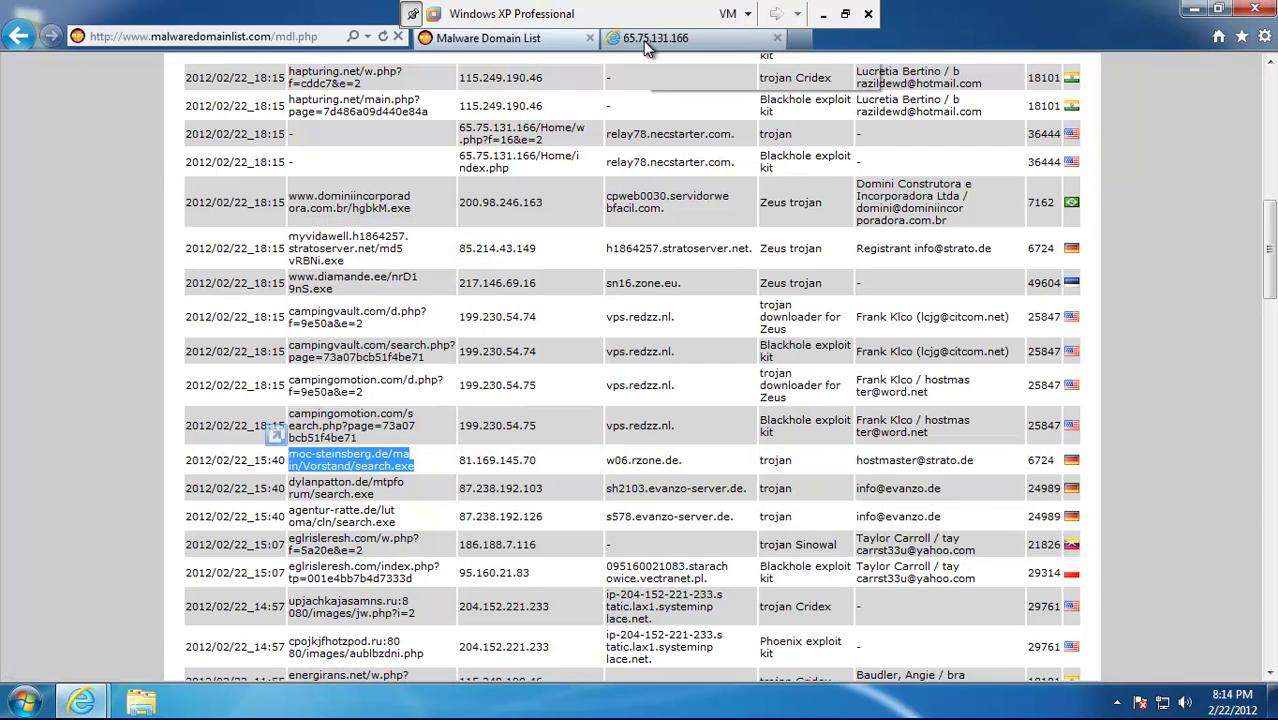
{"action": "left_click", "coordinate": [643, 38]}
{"action": "left_click", "coordinate": [229, 37]}
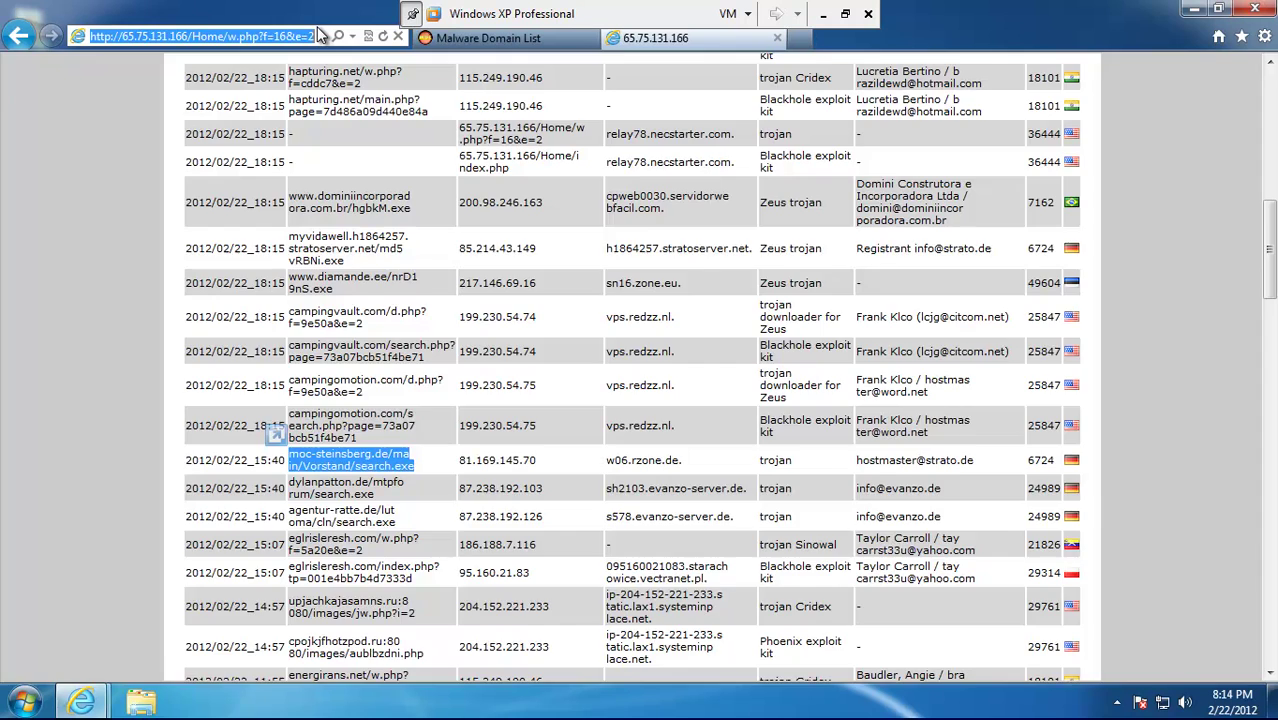
{"action": "key", "text": "ctrl+v"}
{"action": "key", "text": "Return"}
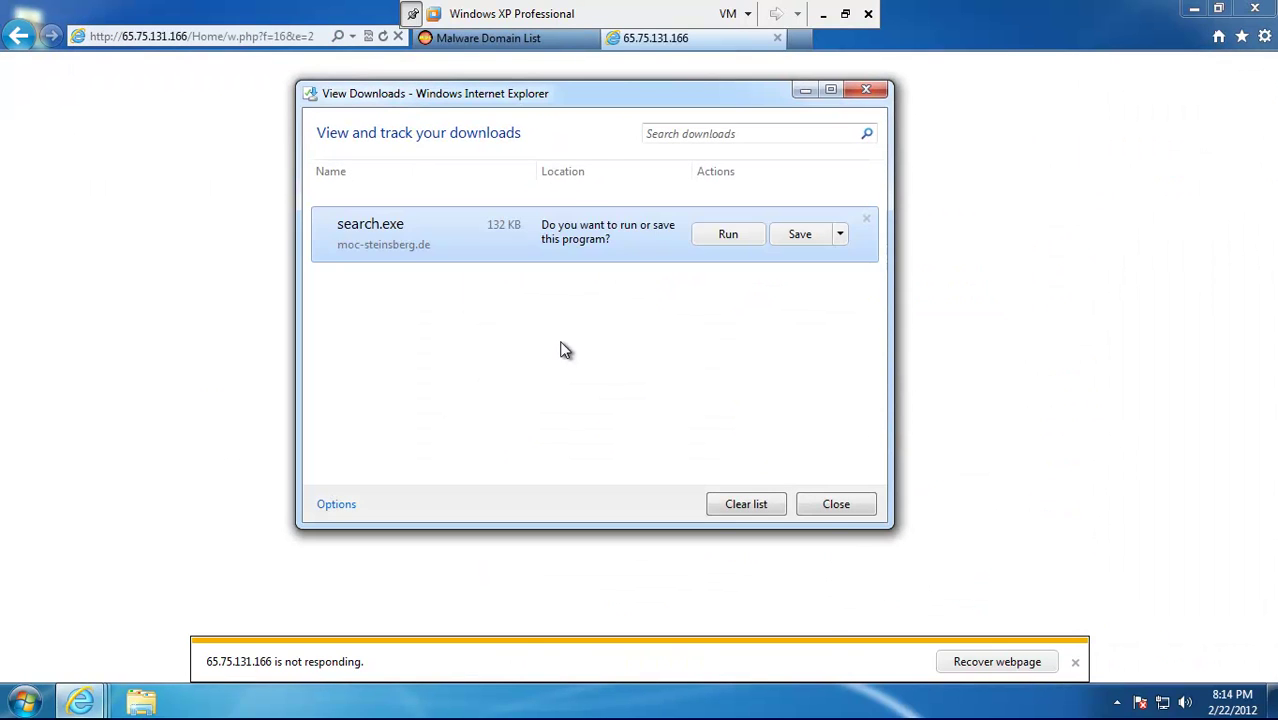
Run search.exe past the SmartScreen warning, then start Task Manager to watch CPU usage
{"action": "left_click", "coordinate": [717, 238]}
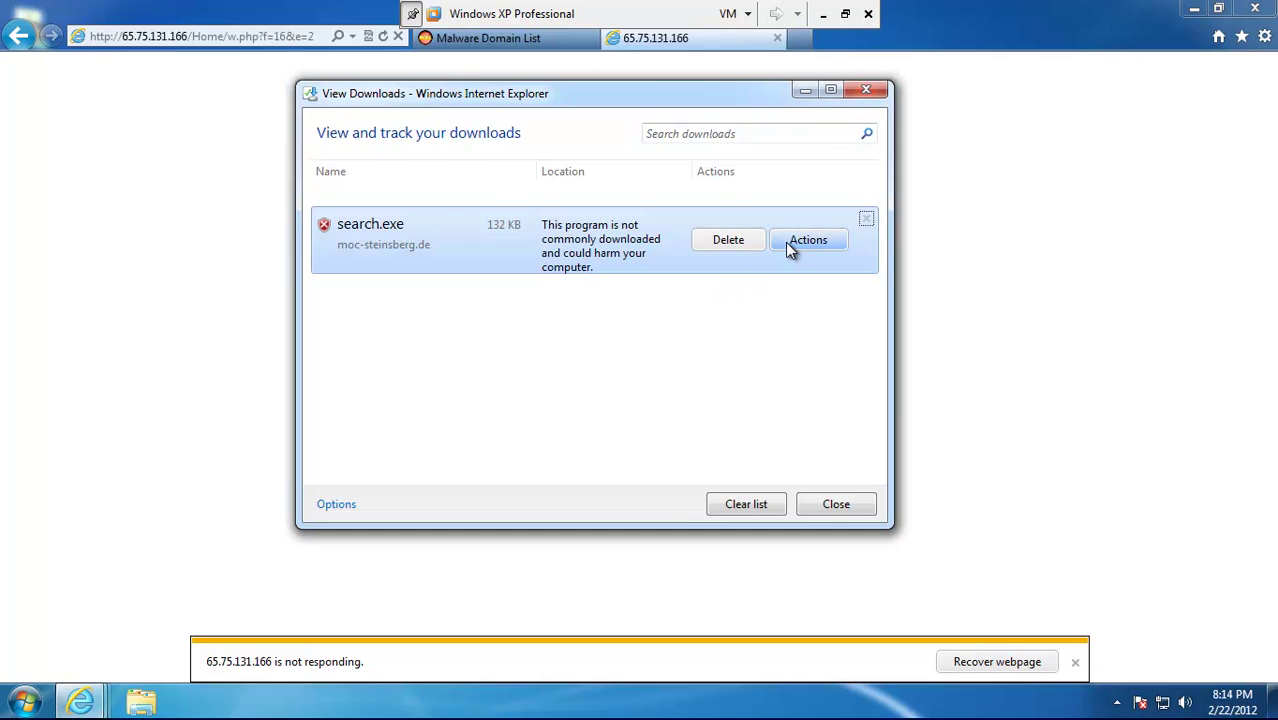
{"action": "left_click", "coordinate": [800, 240]}
{"action": "left_click", "coordinate": [446, 418]}
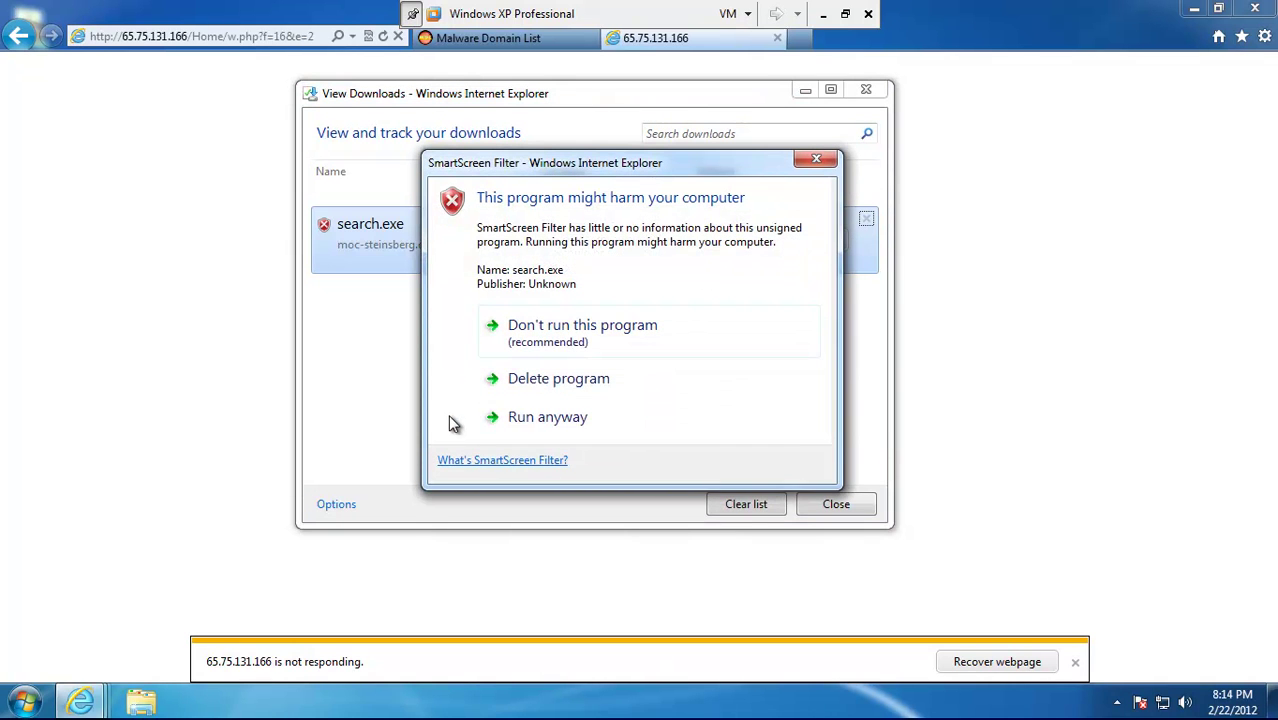
{"action": "left_click", "coordinate": [515, 418]}
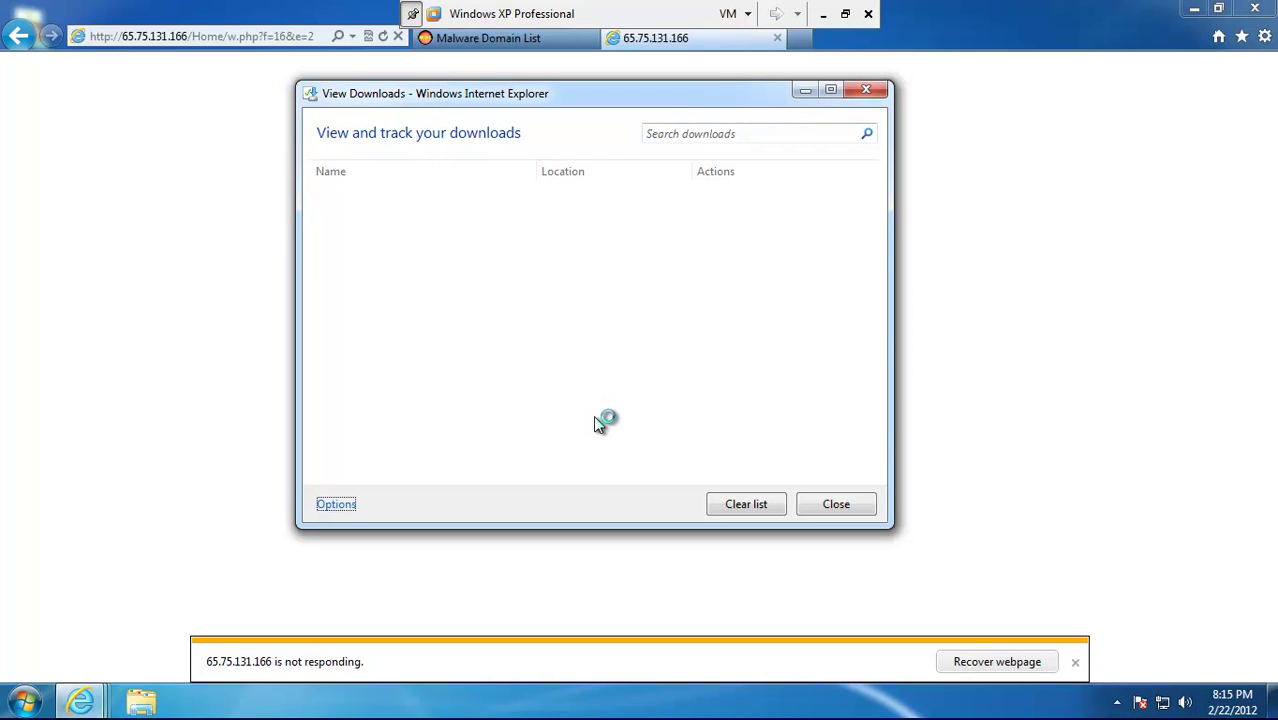
{"action": "right_click", "coordinate": [443, 707]}
{"action": "left_click", "coordinate": [517, 648]}
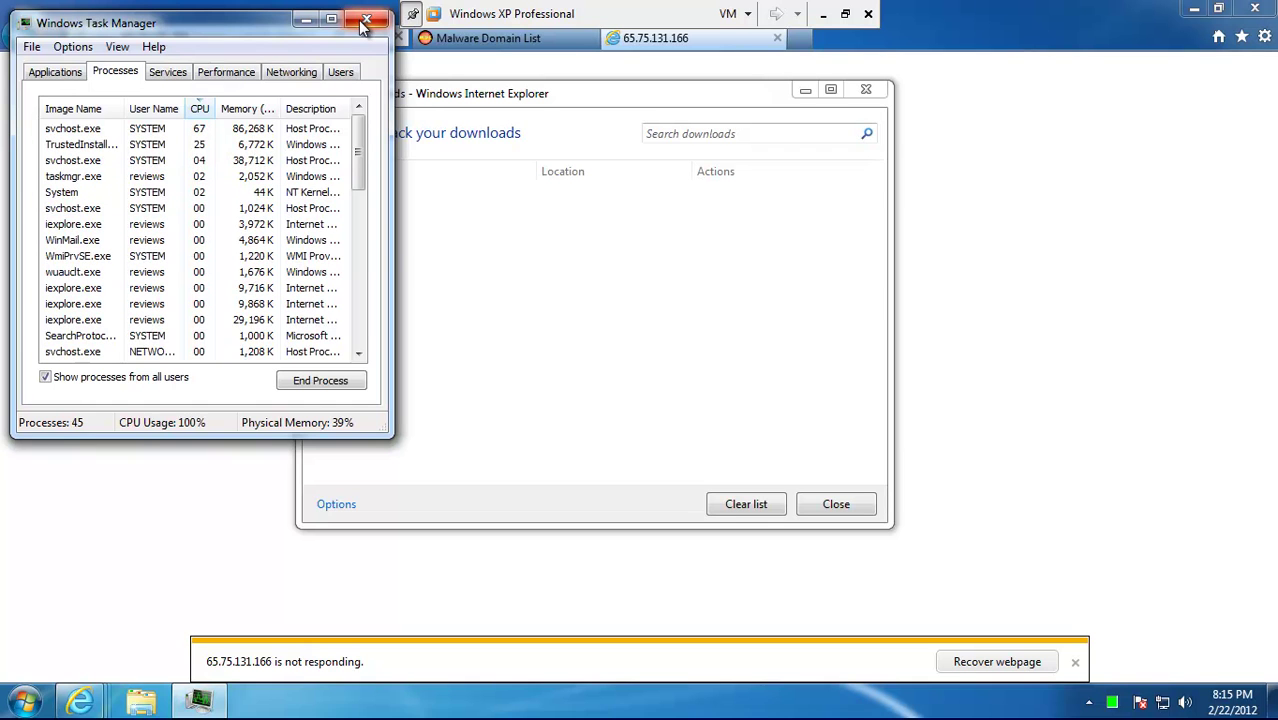
Close Task Manager and View Downloads, then return to the Malware Domain List tab
{"action": "left_click", "coordinate": [365, 21]}
{"action": "left_click", "coordinate": [822, 508]}
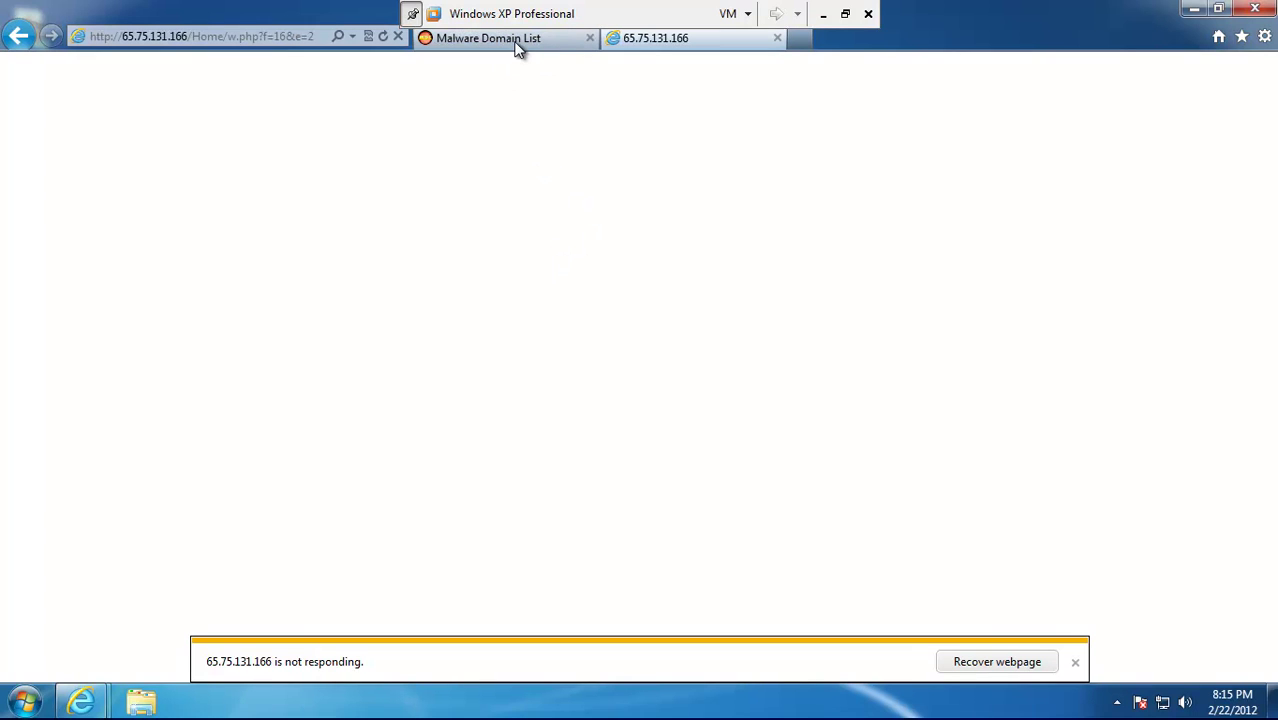
{"action": "left_click", "coordinate": [548, 42]}
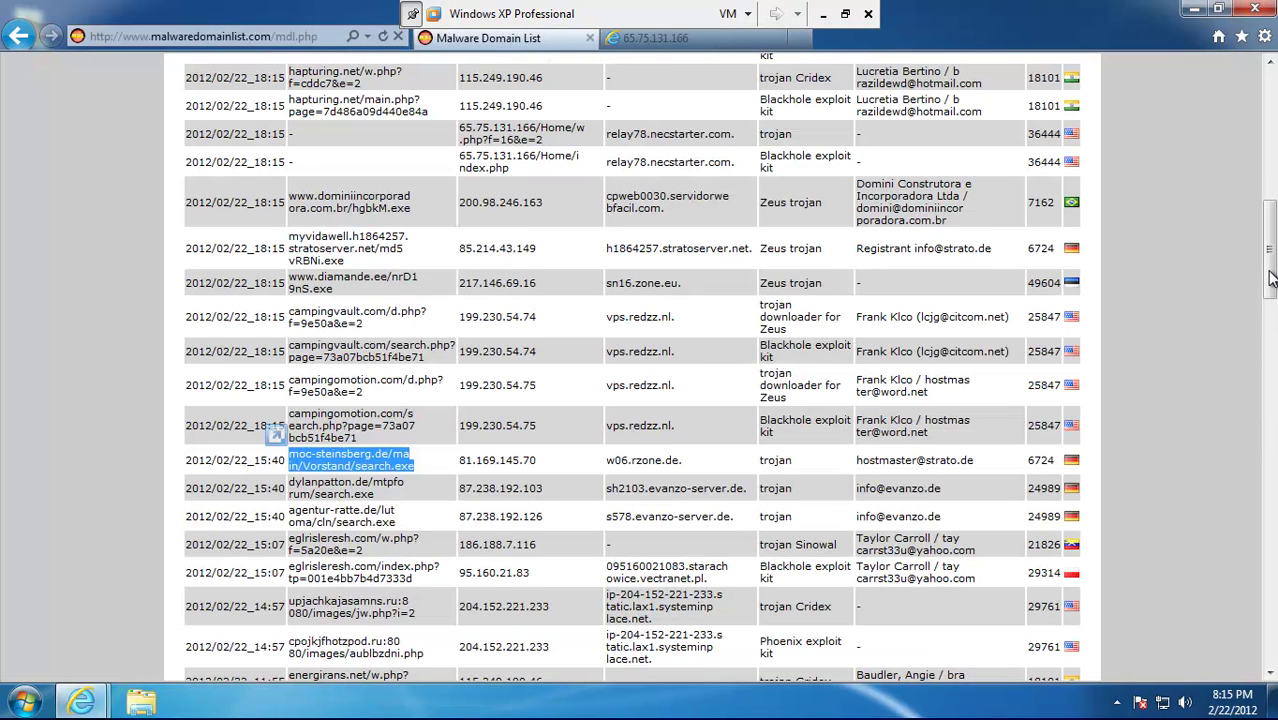
Rerun the Malware Domain List search so results grow to 77 pages
{"action": "scroll", "coordinate": [1269, 290], "scroll_direction": "down", "scroll_amount": 3}
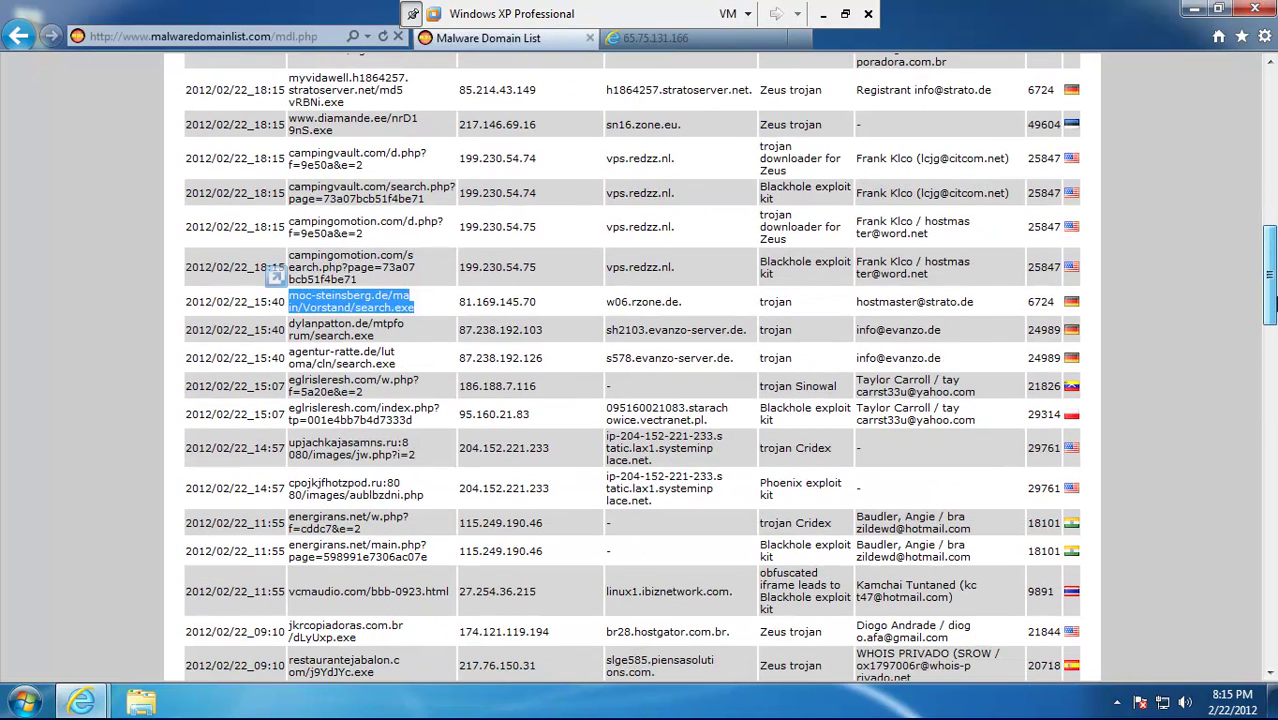
{"action": "scroll", "coordinate": [1272, 306], "scroll_direction": "down", "scroll_amount": 1}
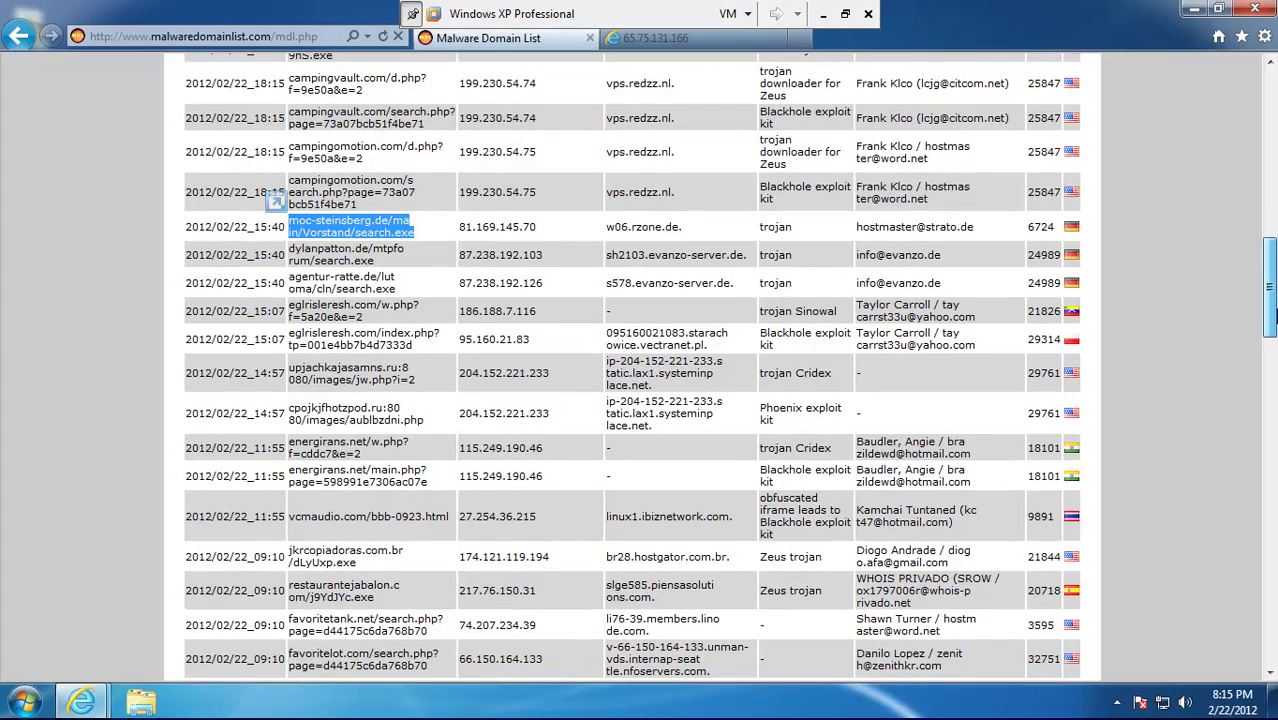
{"action": "scroll", "coordinate": [1273, 312], "scroll_direction": "up", "scroll_amount": 10}
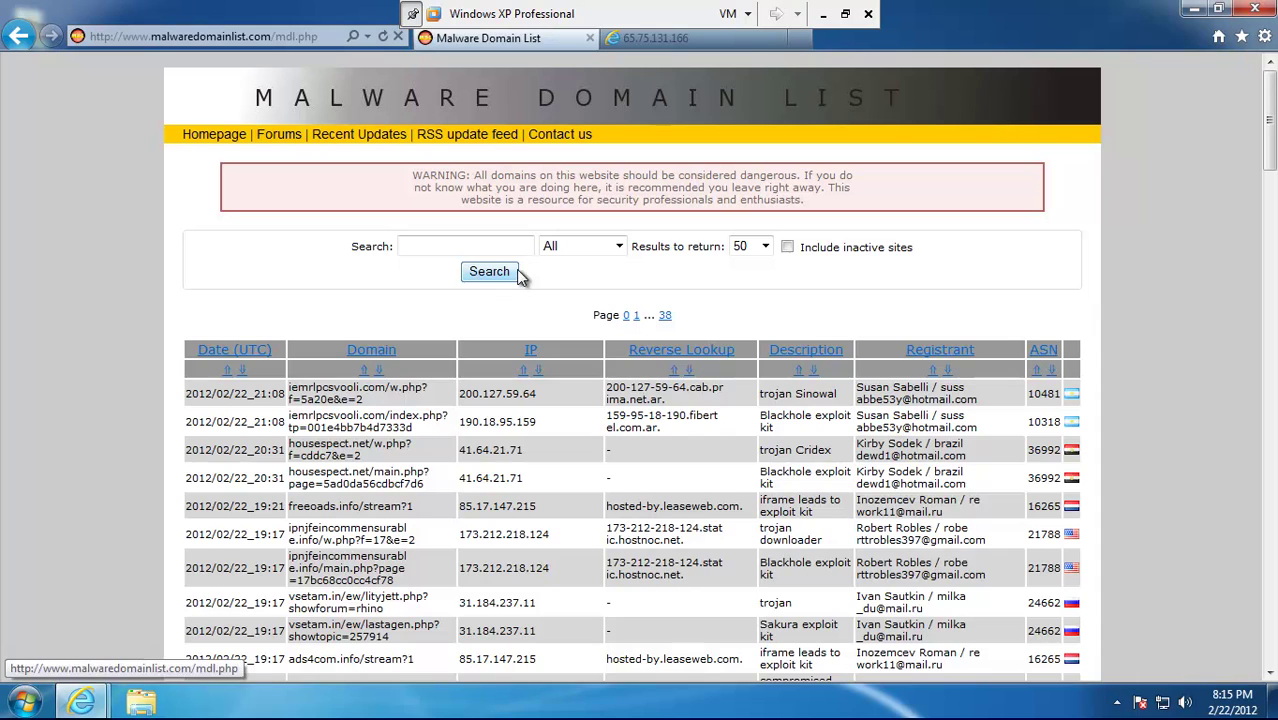
{"action": "left_click", "coordinate": [489, 271]}
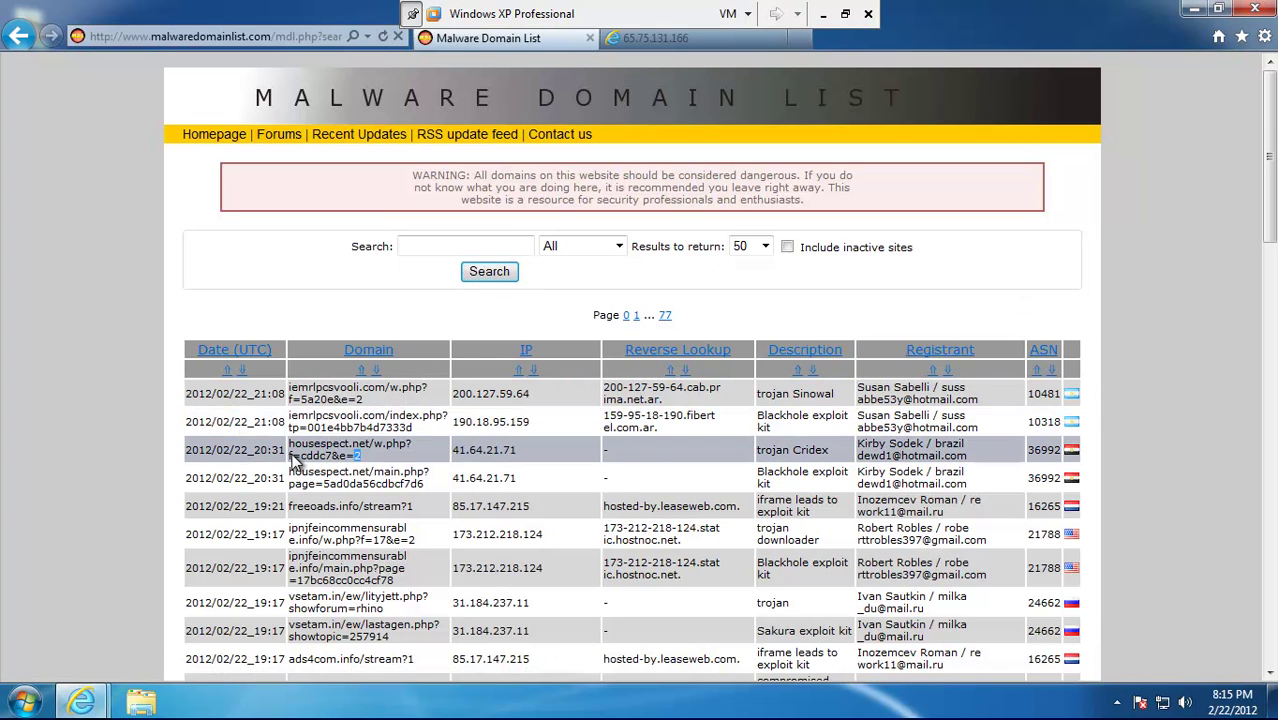
Select the vsetam.in/ew/lastagen.php URL in the domain table
{"action": "left_click_drag", "start_coordinate": [362, 456], "coordinate": [287, 458]}
{"action": "left_click", "coordinate": [355, 468]}
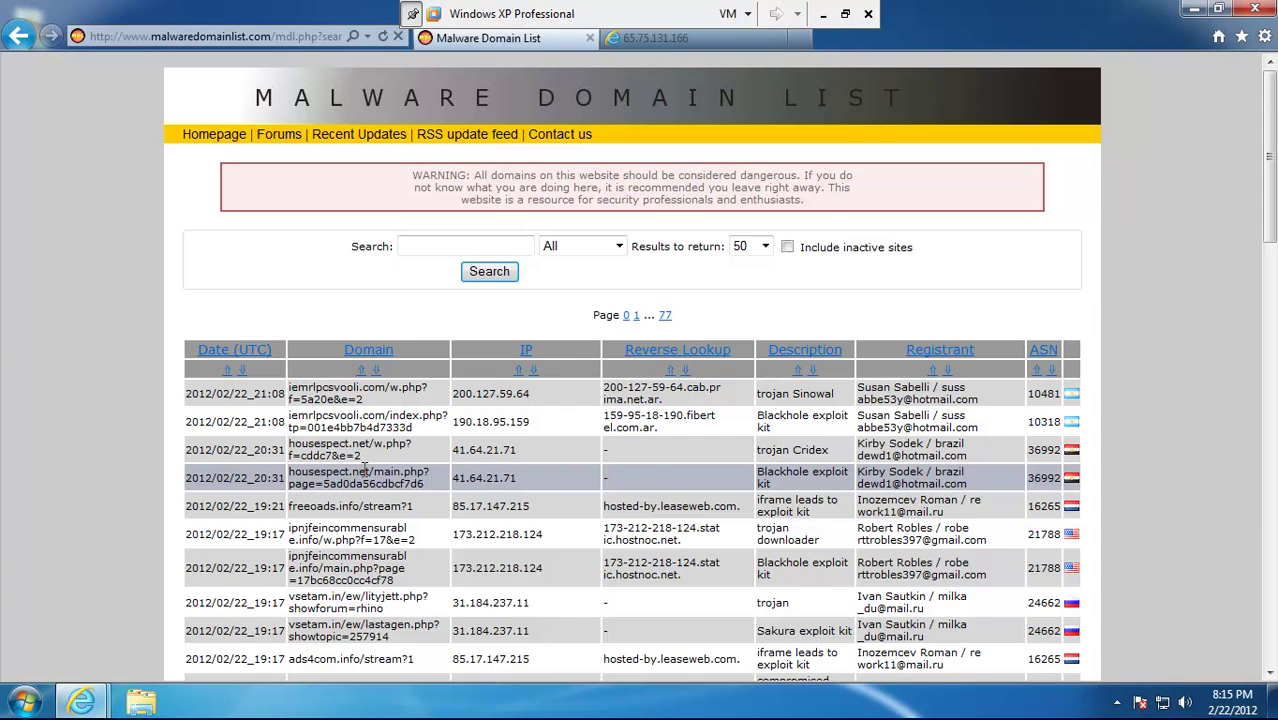
{"action": "scroll", "coordinate": [365, 470], "scroll_direction": "down", "scroll_amount": 2}
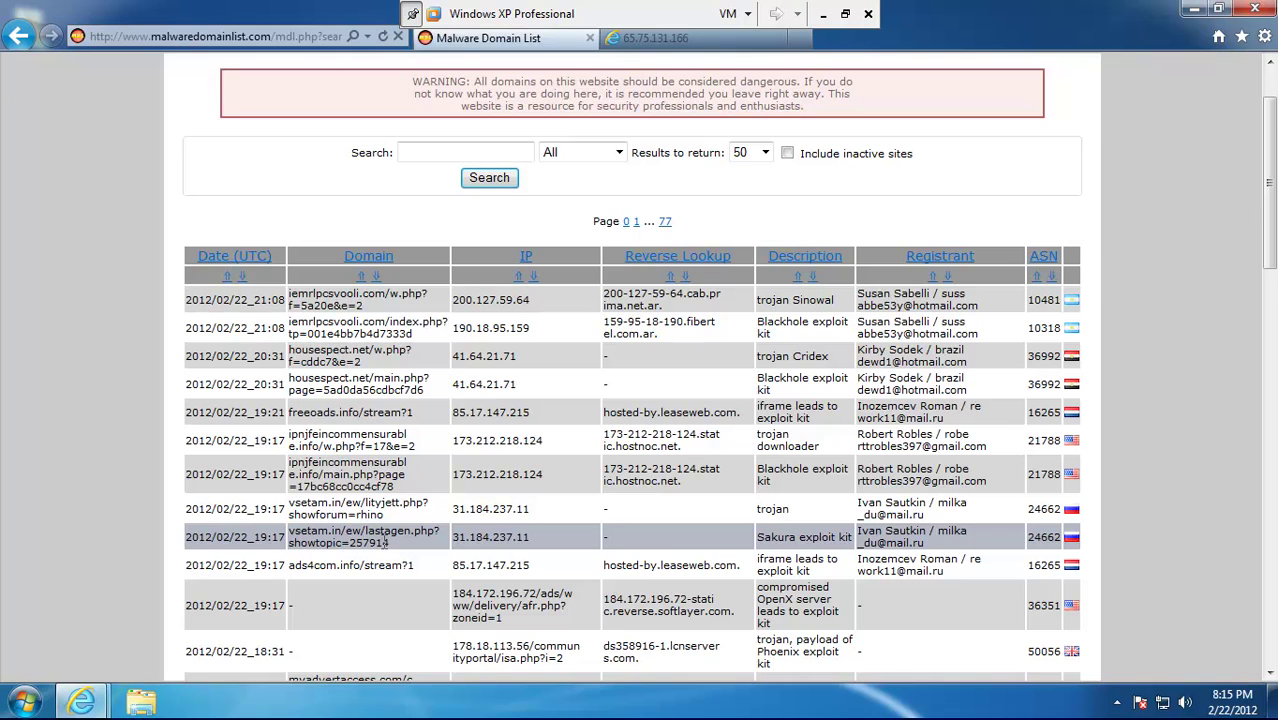
{"action": "left_click_drag", "start_coordinate": [400, 547], "coordinate": [295, 540]}
{"action": "key", "text": "ctrl+c"}
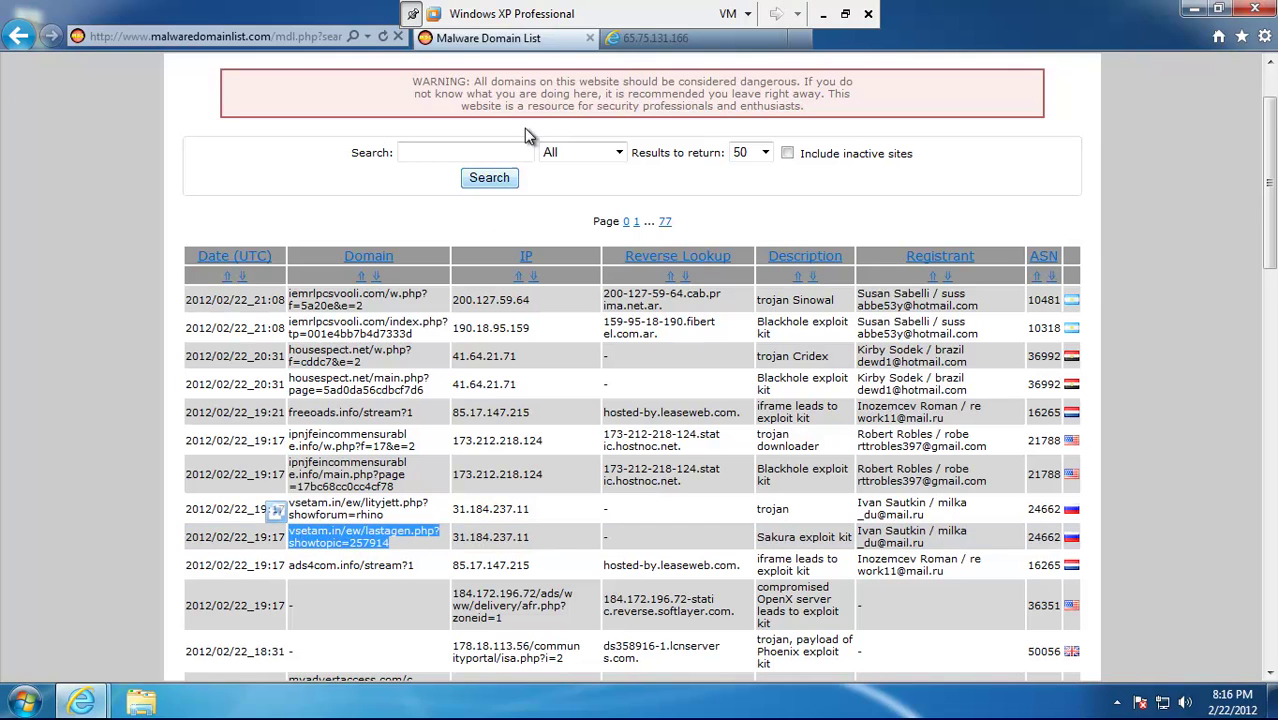
Load the copied vsetam.in lastagen.php URL in the 65.75.131.166 tab
{"action": "left_click", "coordinate": [640, 39]}
{"action": "left_click", "coordinate": [252, 36]}
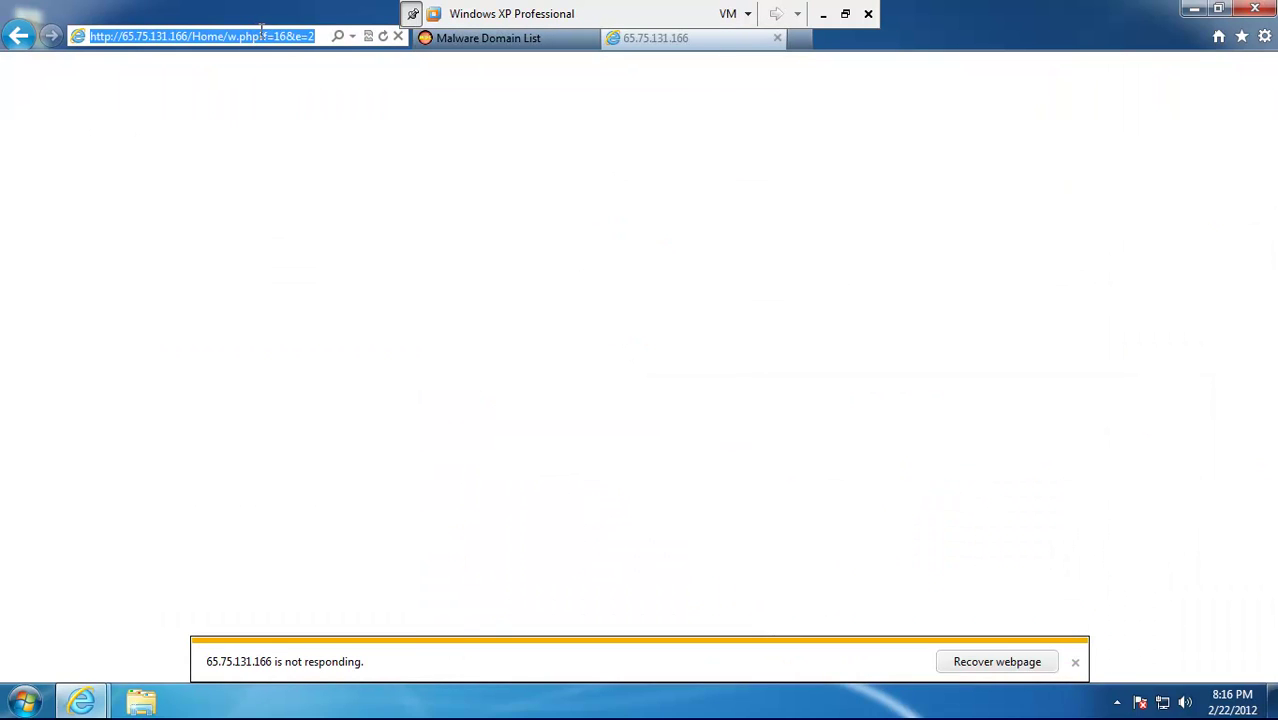
{"action": "key", "text": "ctrl+v"}
{"action": "key", "text": "Return"}
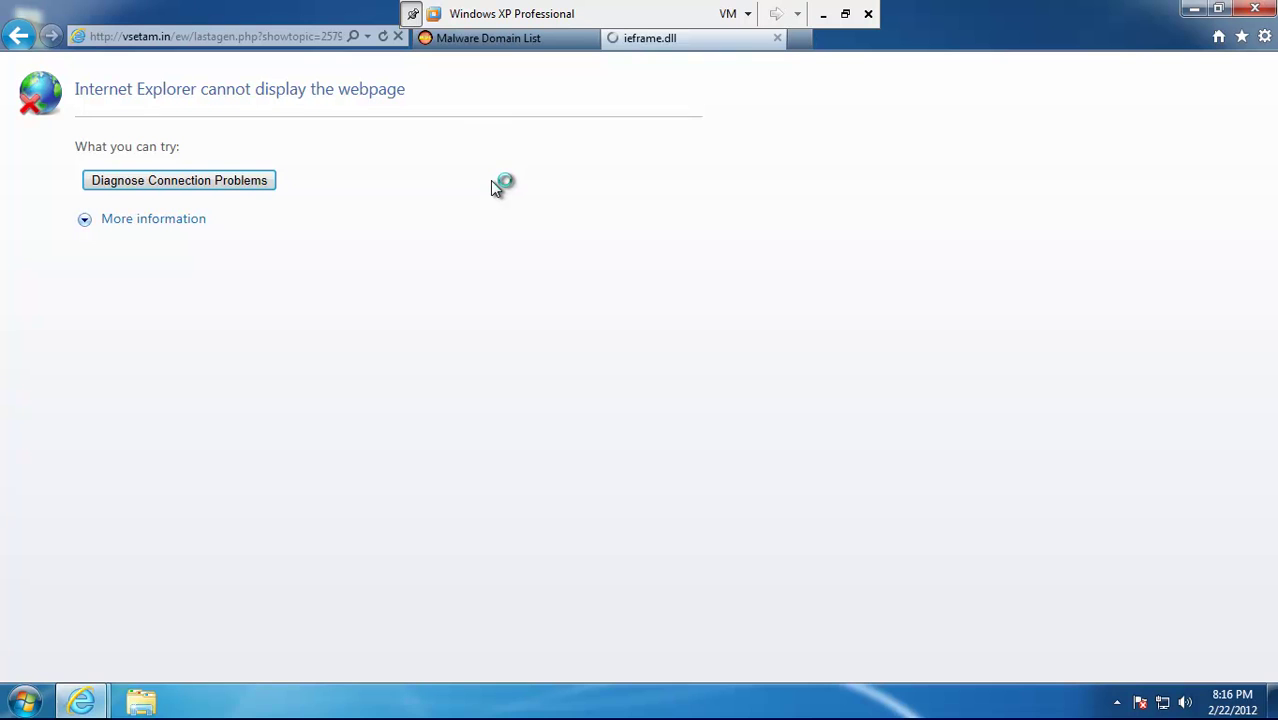
Dismiss the 65.75.131.166 not-responding error and scroll to the quoteandrun.ru Zeus entries
{"action": "left_click", "coordinate": [509, 42]}
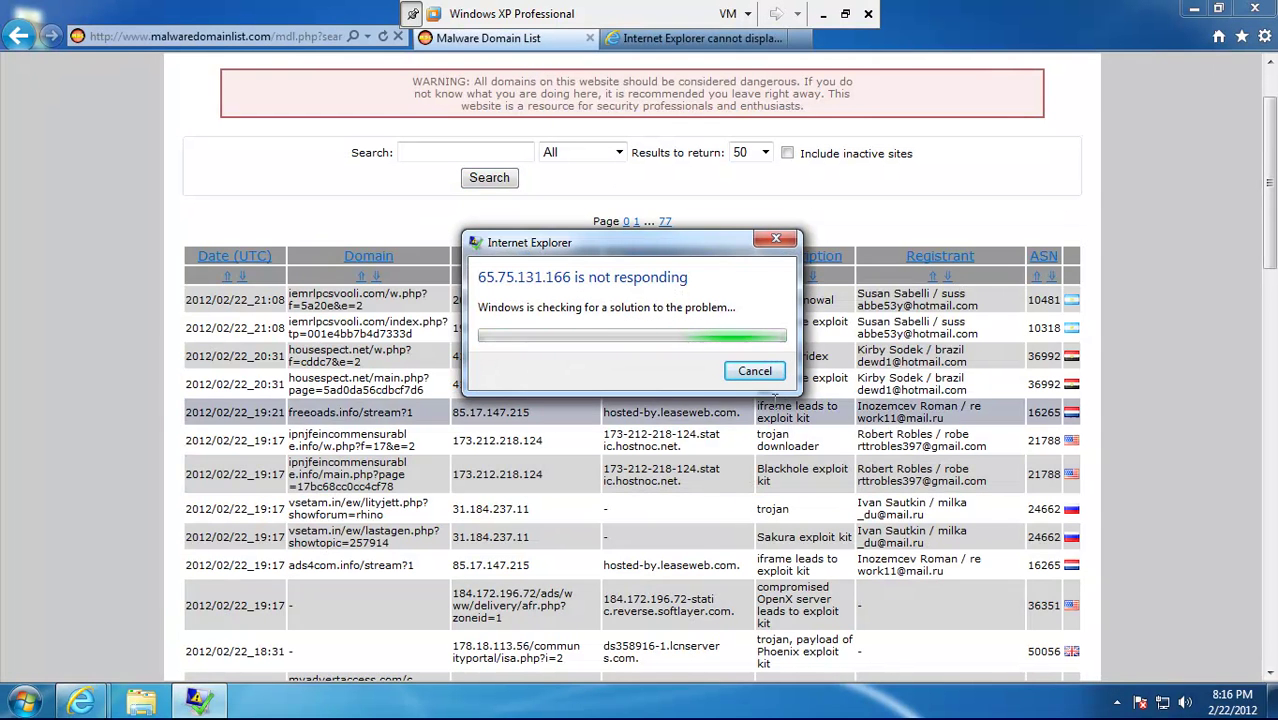
{"action": "left_click", "coordinate": [754, 371]}
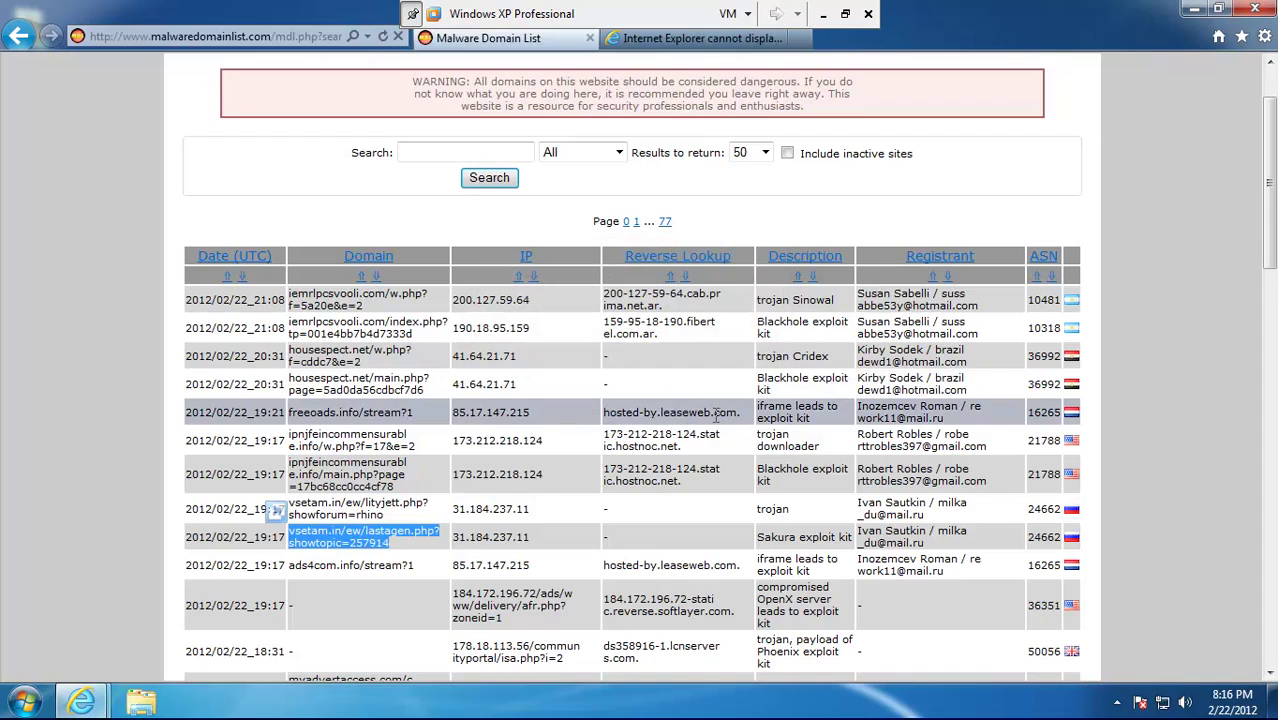
{"action": "scroll", "coordinate": [716, 411], "scroll_direction": "down", "scroll_amount": 3}
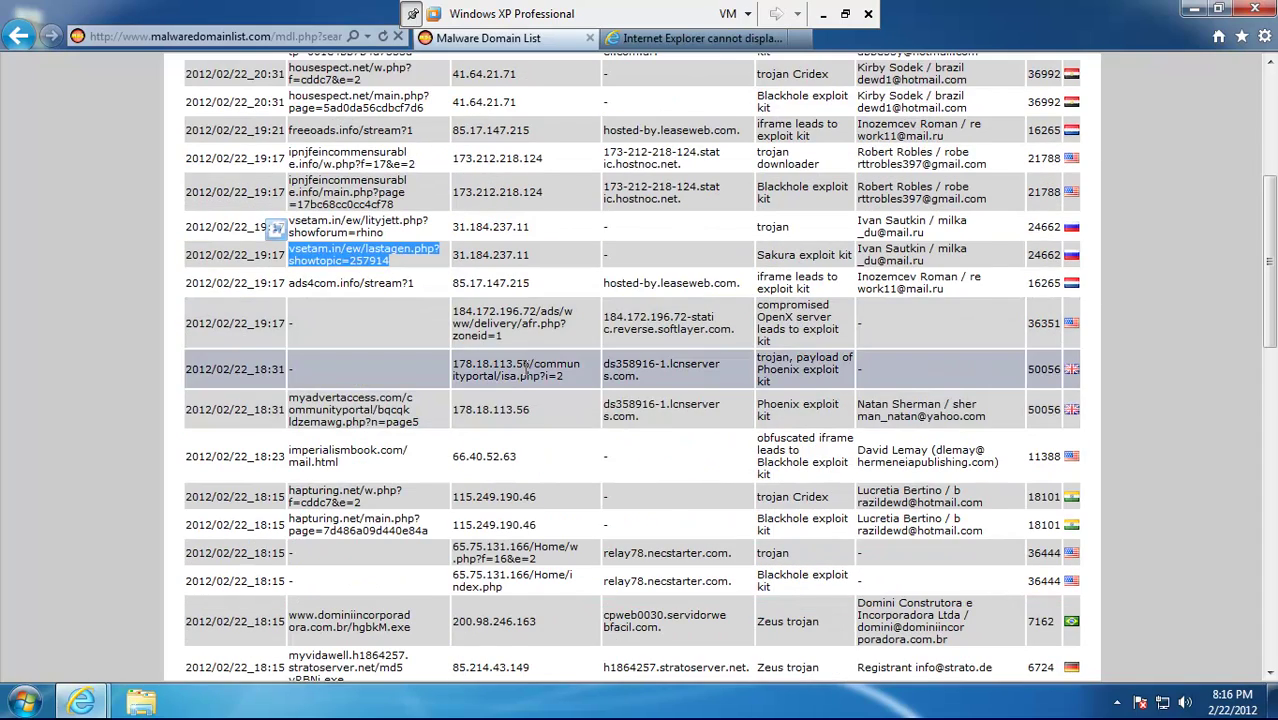
{"action": "scroll", "coordinate": [527, 368], "scroll_direction": "down", "scroll_amount": 2}
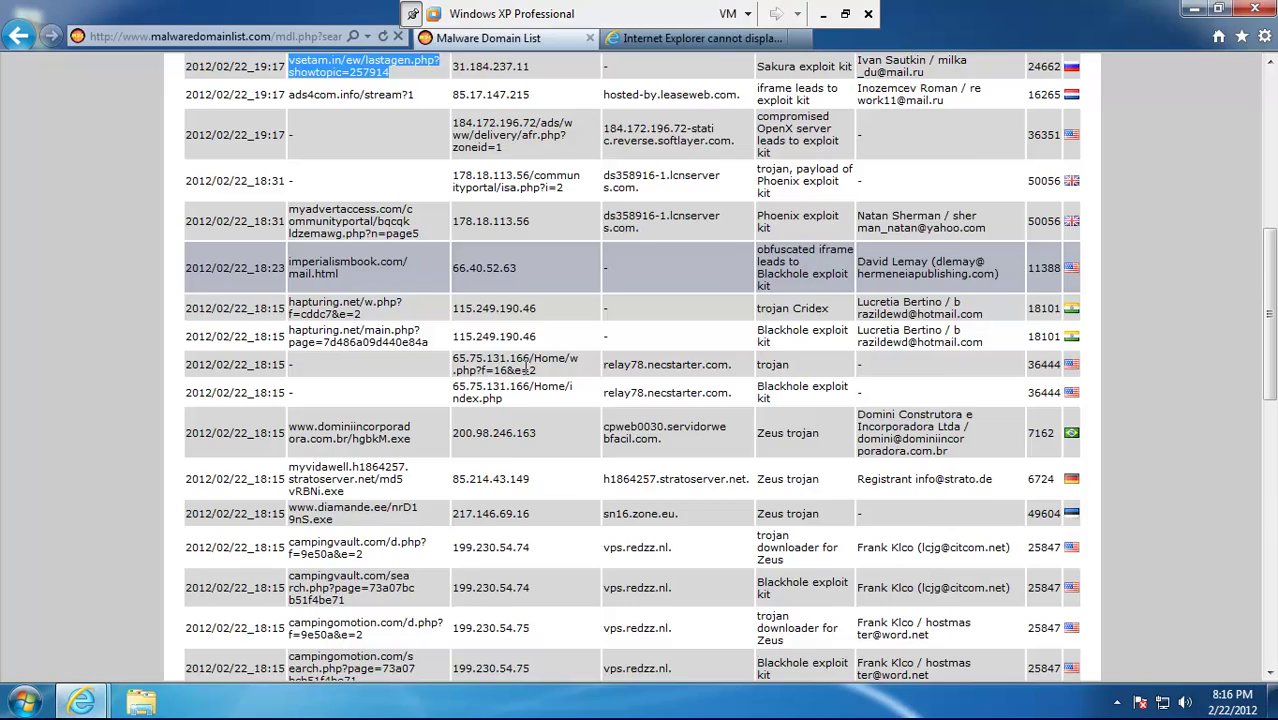
{"action": "scroll", "coordinate": [523, 366], "scroll_direction": "down", "scroll_amount": 15}
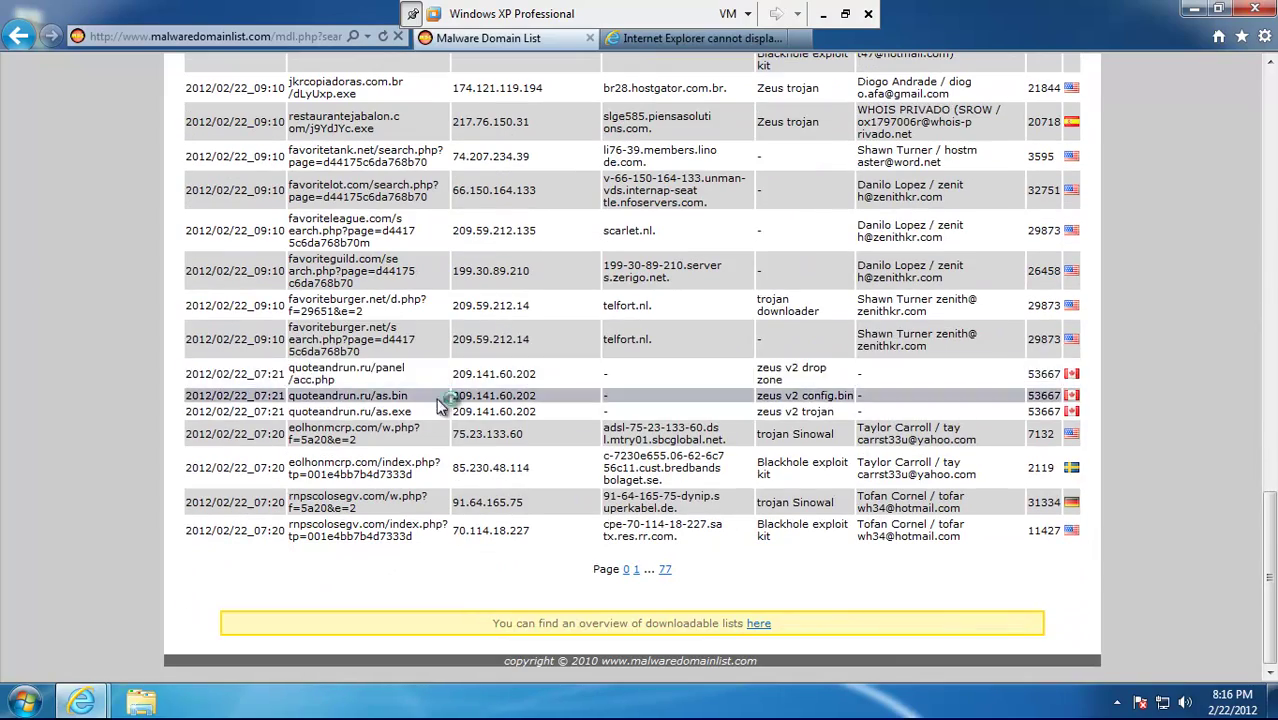
Copy the quoteandrun.ru/as.exe link, load it in the error-page tab and choose Run
{"action": "left_click_drag", "start_coordinate": [424, 411], "coordinate": [300, 418]}
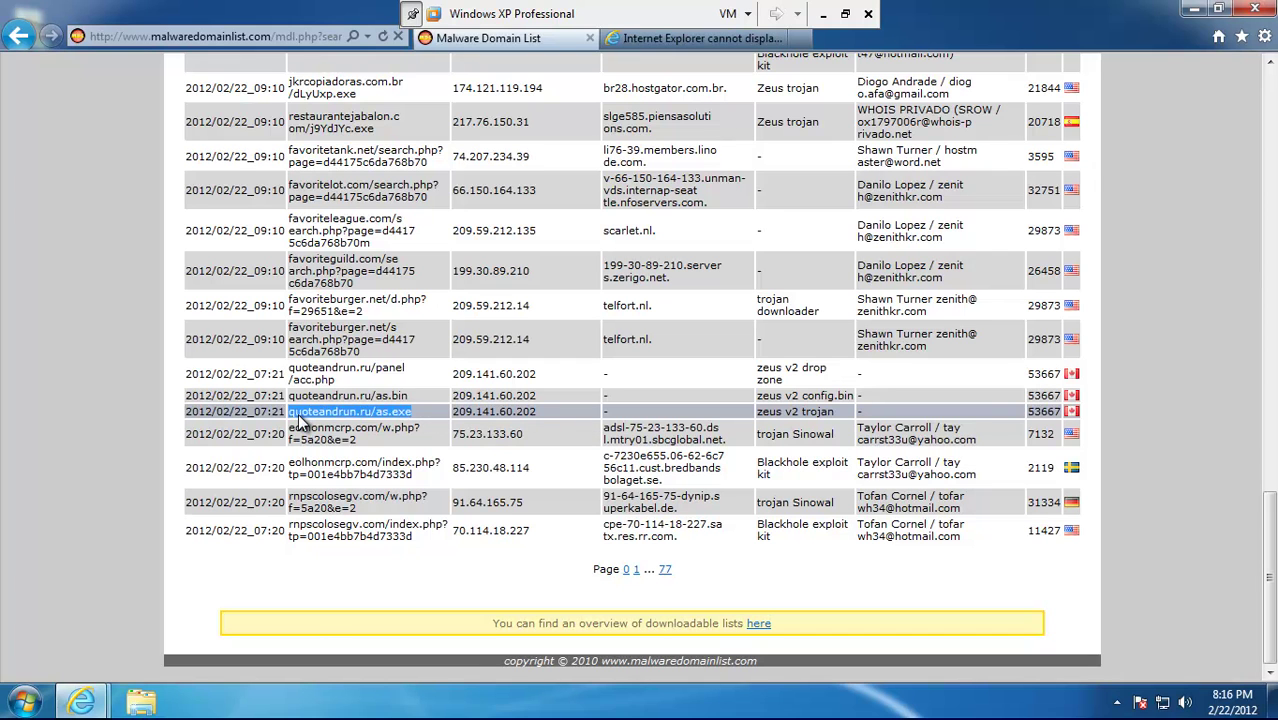
{"action": "right_click", "coordinate": [302, 419]}
{"action": "left_click", "coordinate": [344, 451]}
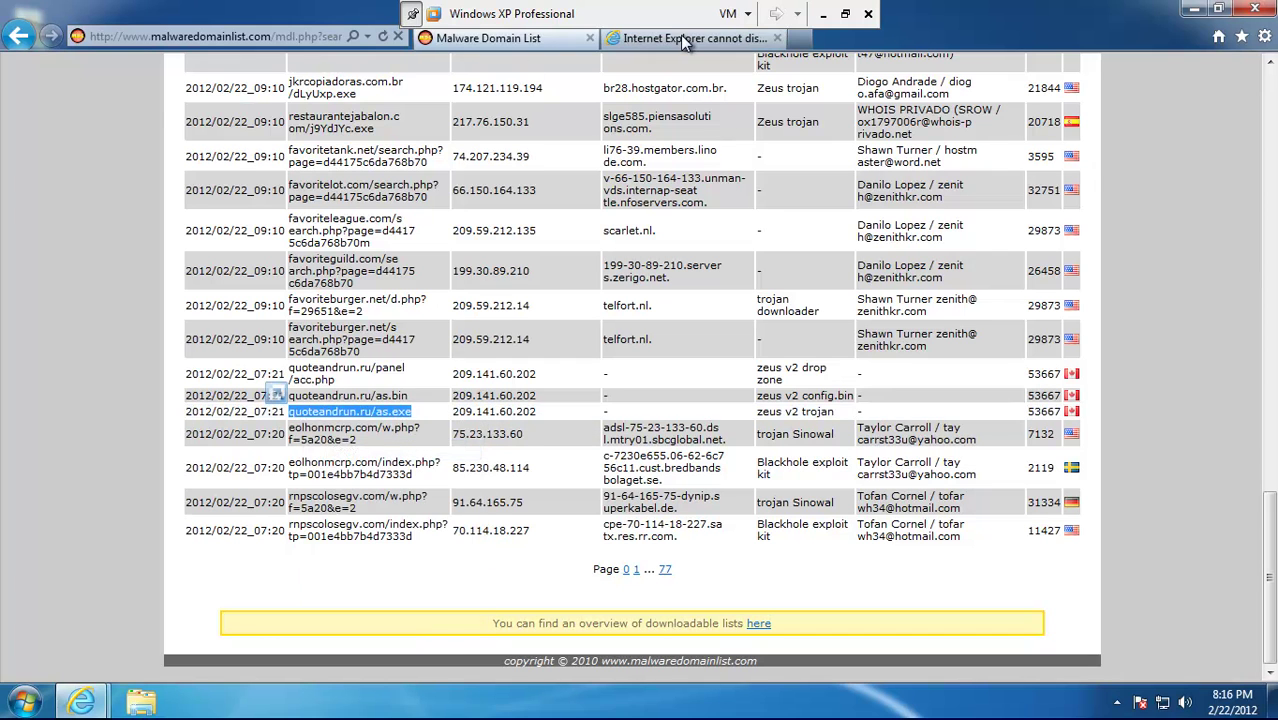
{"action": "left_click", "coordinate": [680, 38]}
{"action": "left_click", "coordinate": [240, 36]}
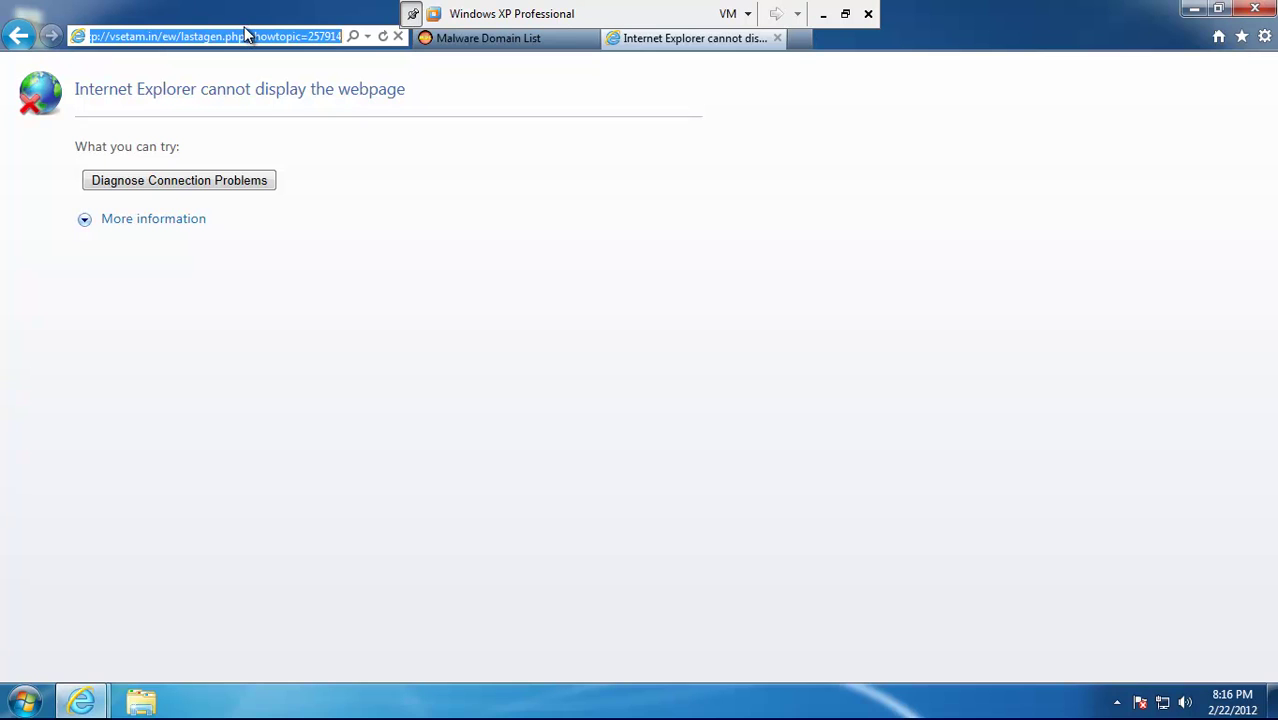
{"action": "key", "text": "ctrl+v"}
{"action": "key", "text": "Return"}
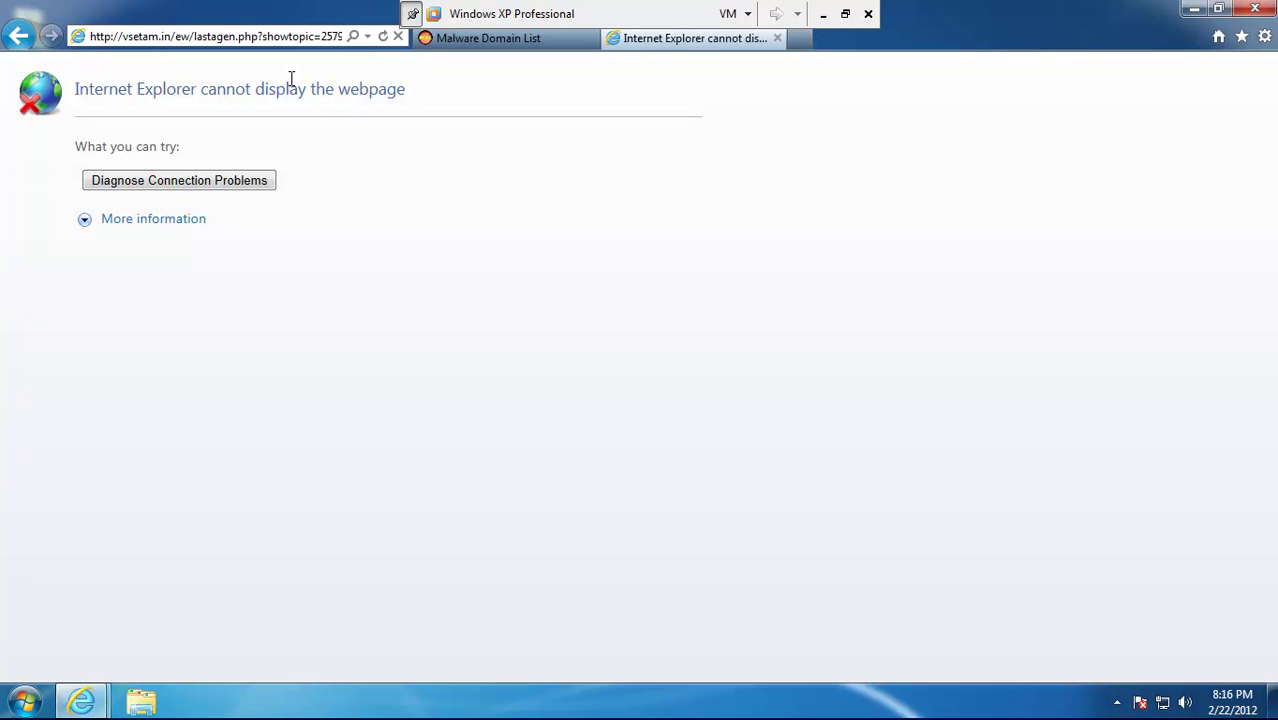
{"action": "left_click", "coordinate": [879, 662]}
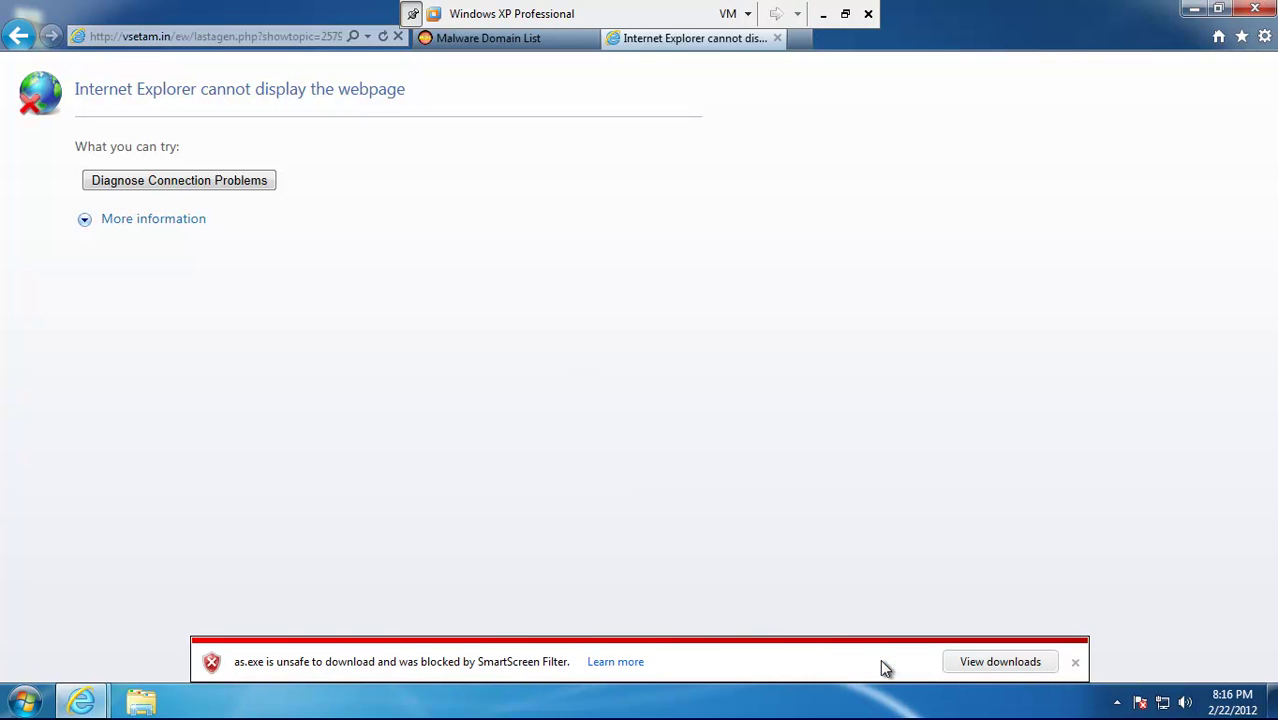
Force the blocked as.exe (152 KB, quoteandrun.ru) to download via Download unsafe program
{"action": "left_click", "coordinate": [992, 664]}
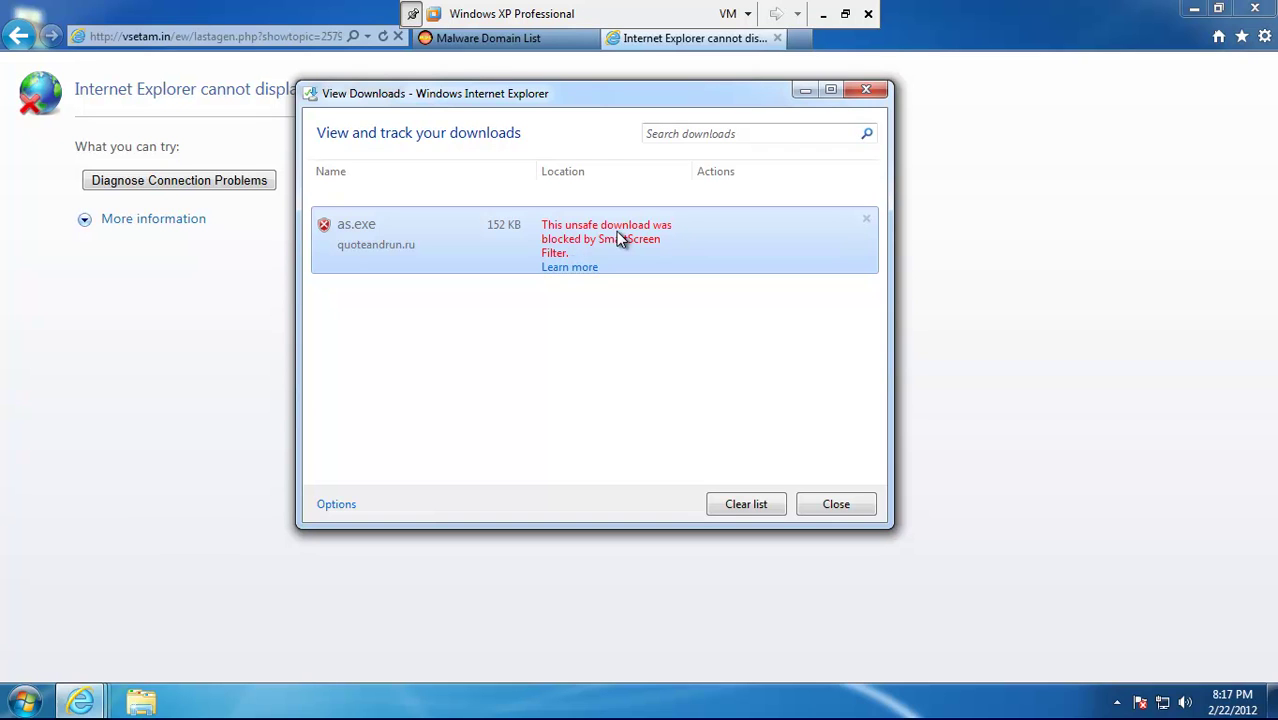
{"action": "right_click", "coordinate": [425, 243]}
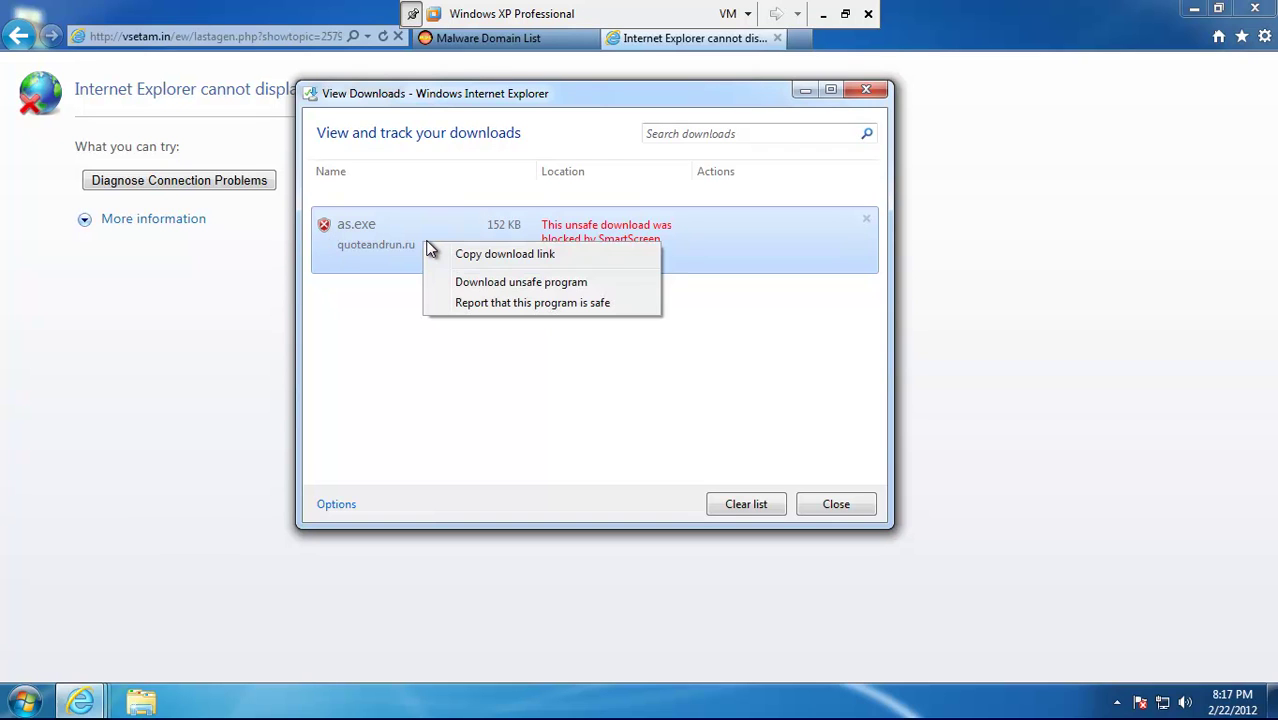
{"action": "left_click", "coordinate": [484, 285]}
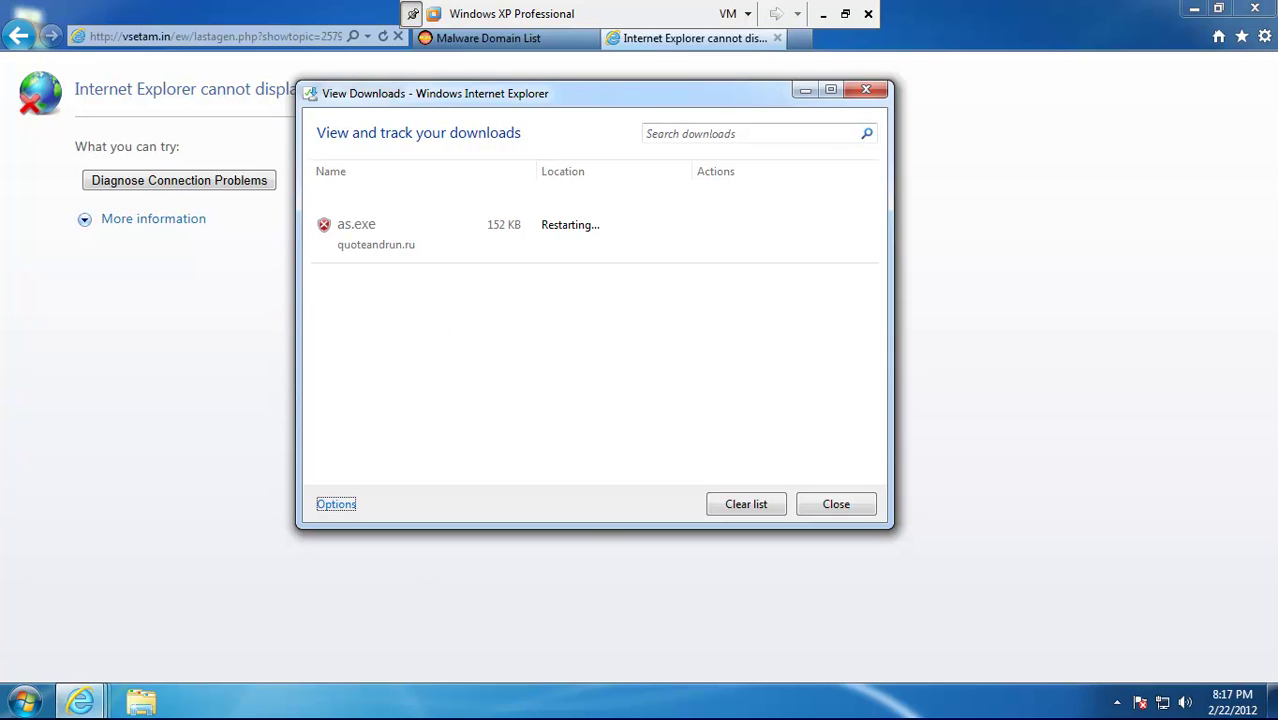
Start Task Manager, sort processes by CPU, then close it
{"action": "right_click", "coordinate": [404, 708]}
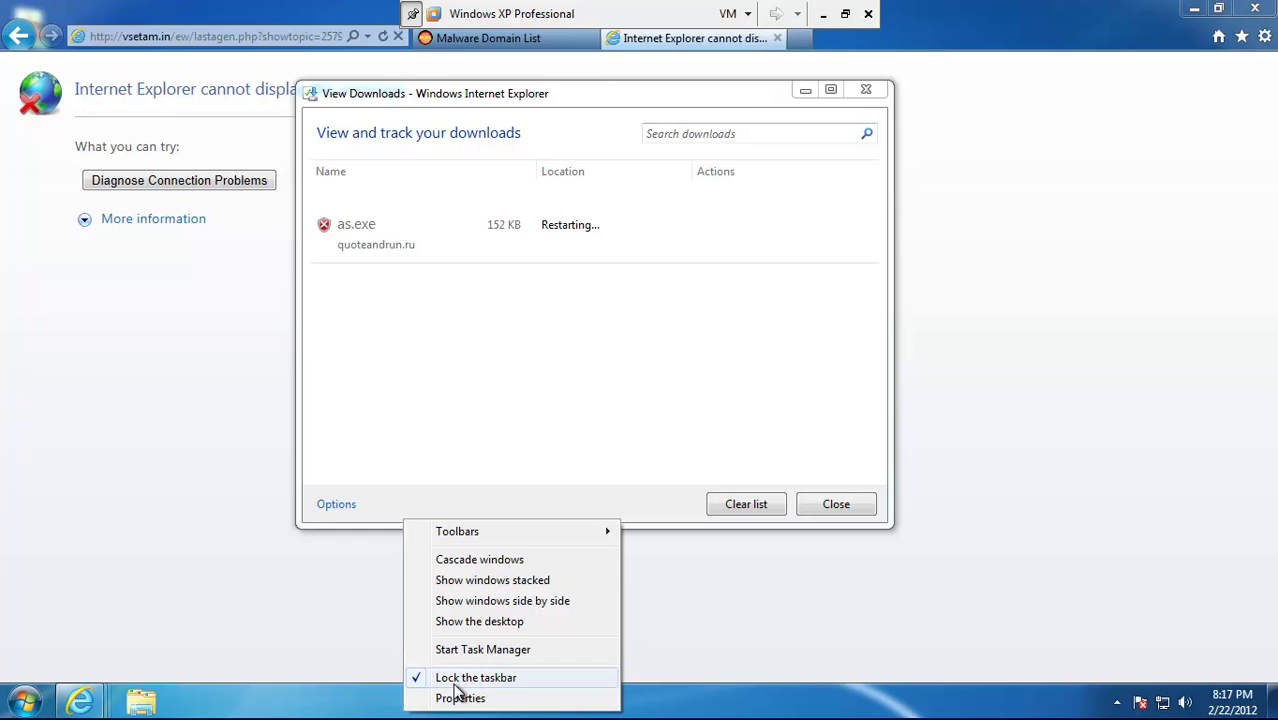
{"action": "left_click", "coordinate": [482, 650]}
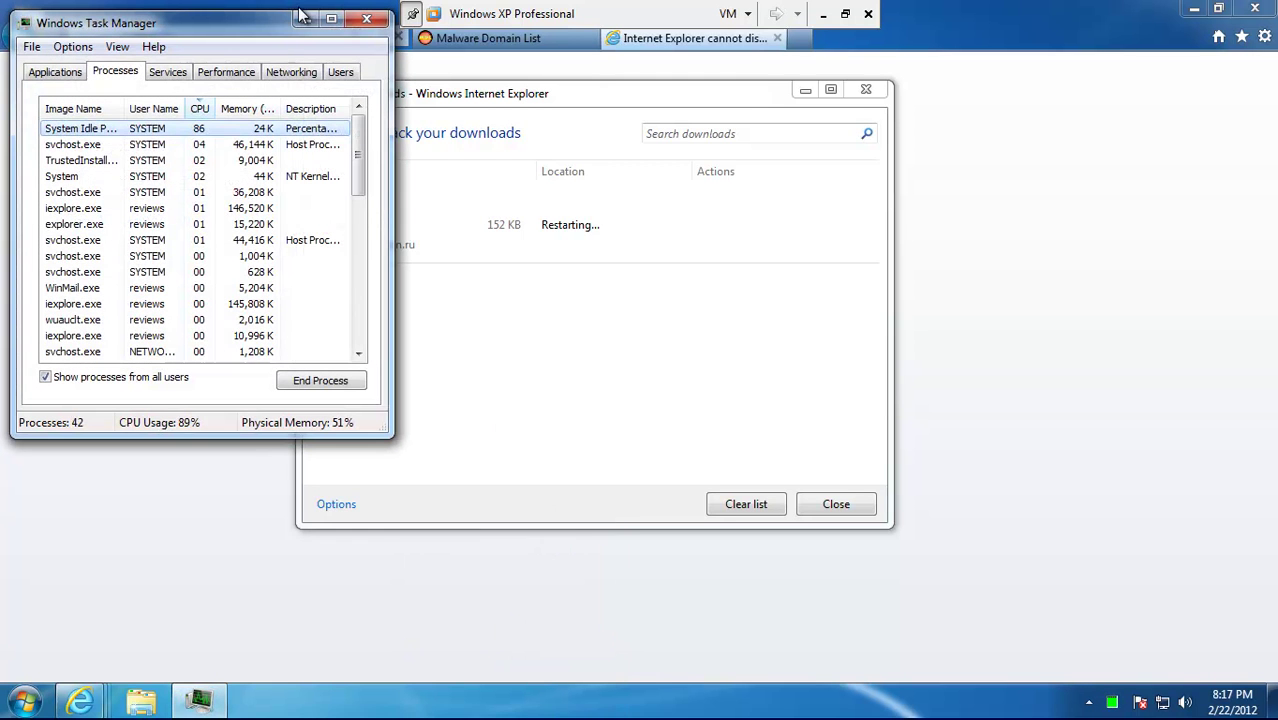
{"action": "left_click", "coordinate": [203, 110]}
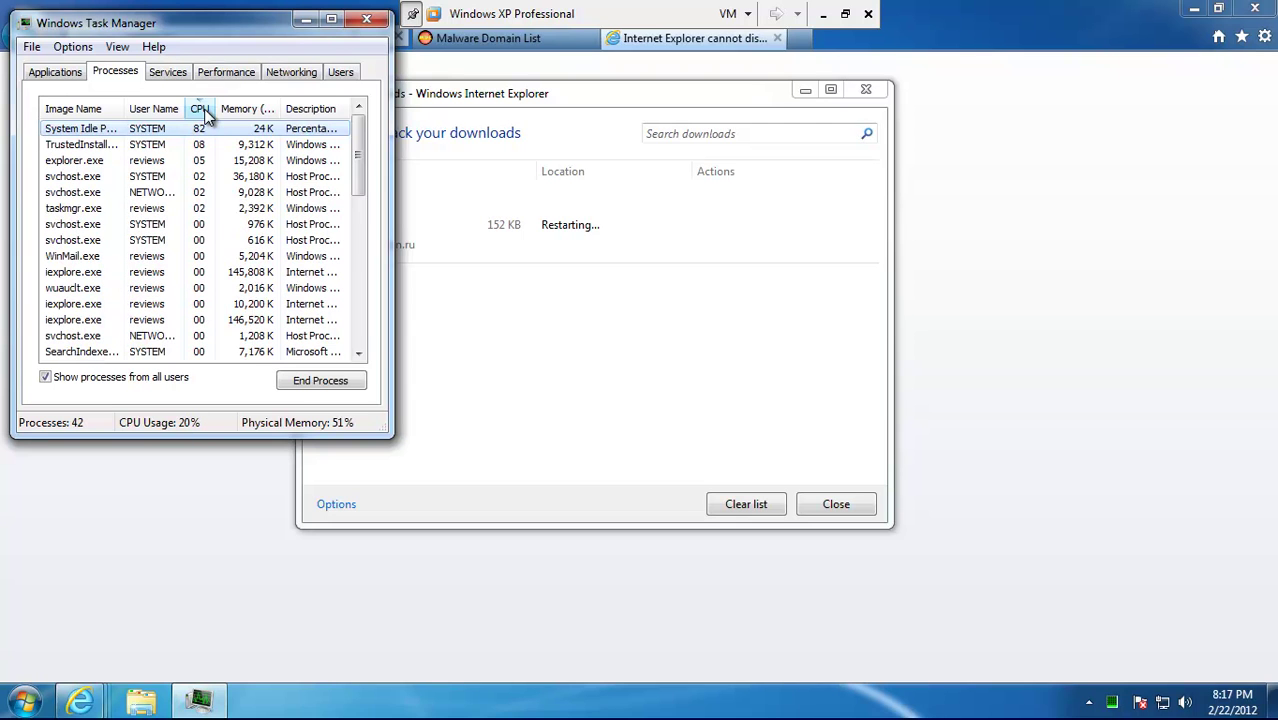
{"action": "left_click", "coordinate": [368, 19]}
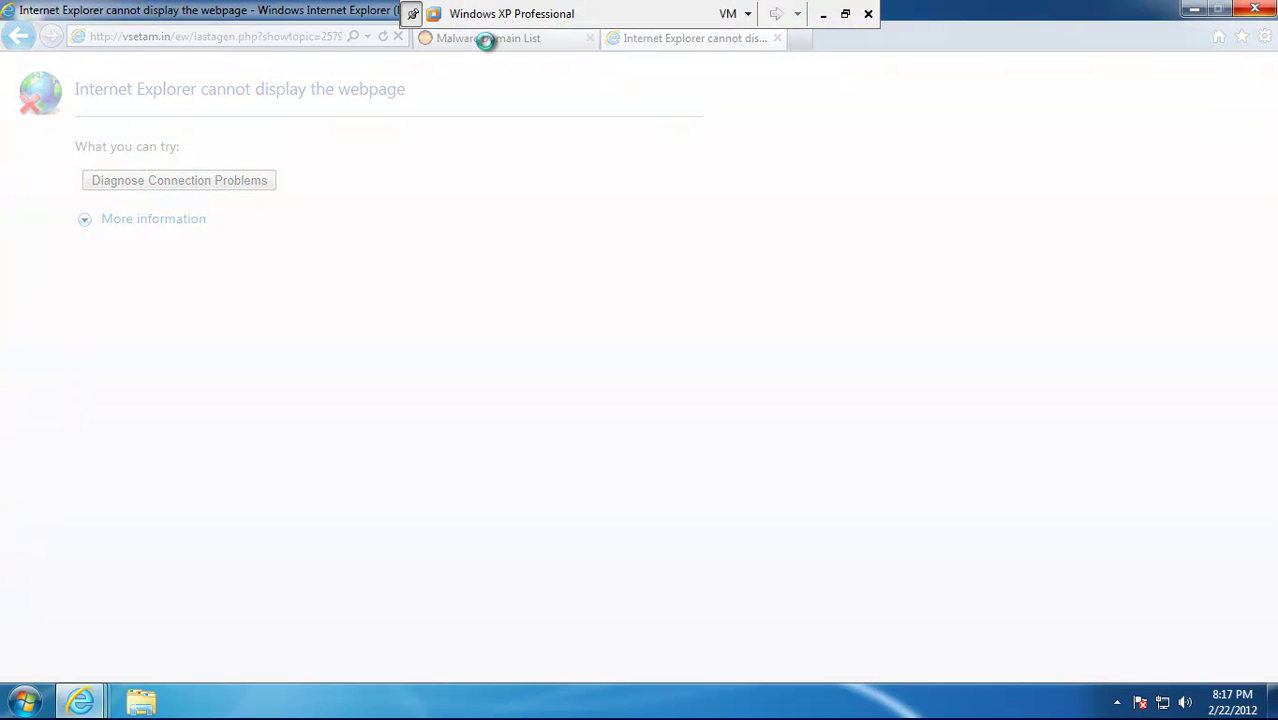
Reopen Task Manager from the taskbar and minimize it
{"action": "right_click", "coordinate": [468, 706]}
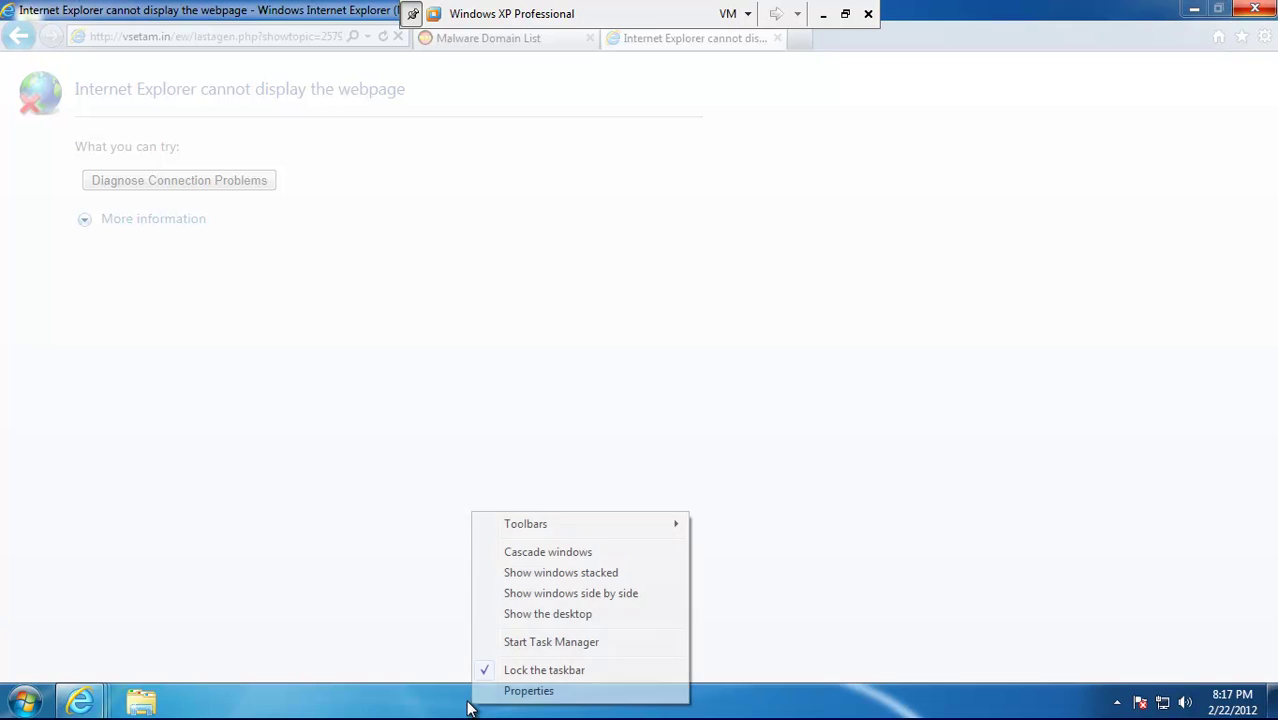
{"action": "left_click", "coordinate": [533, 644]}
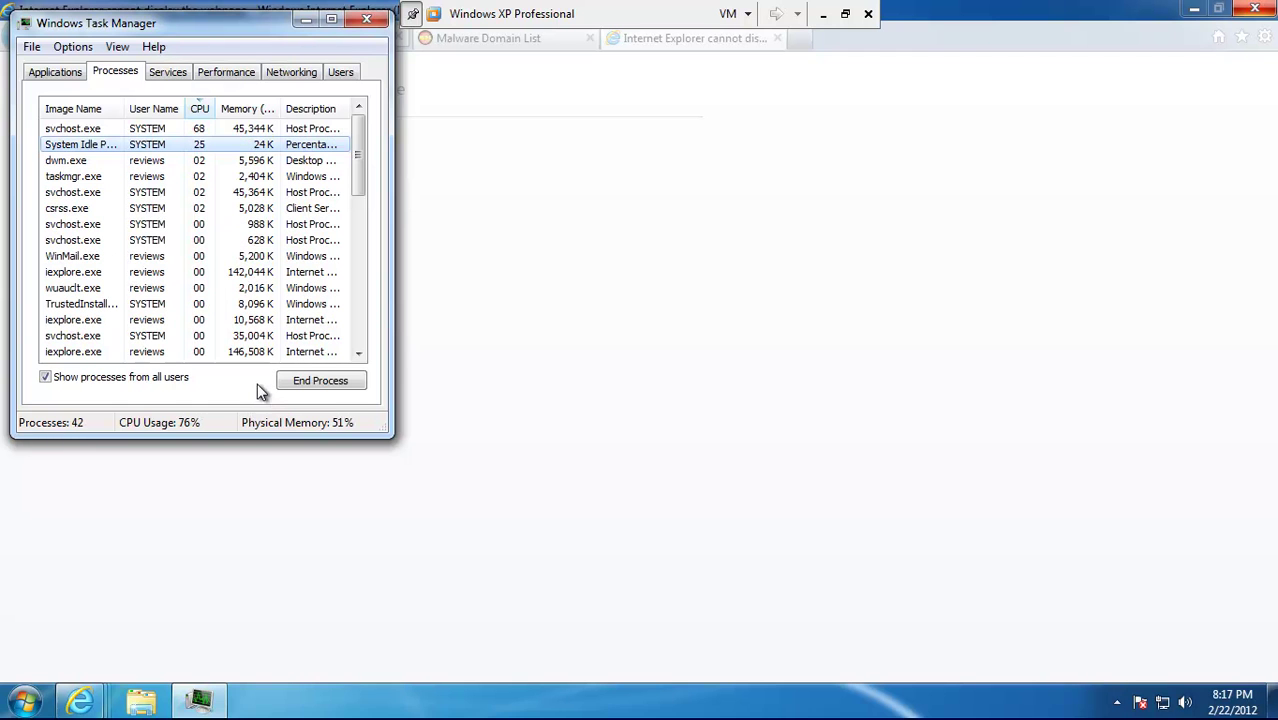
{"action": "left_click", "coordinate": [307, 19]}
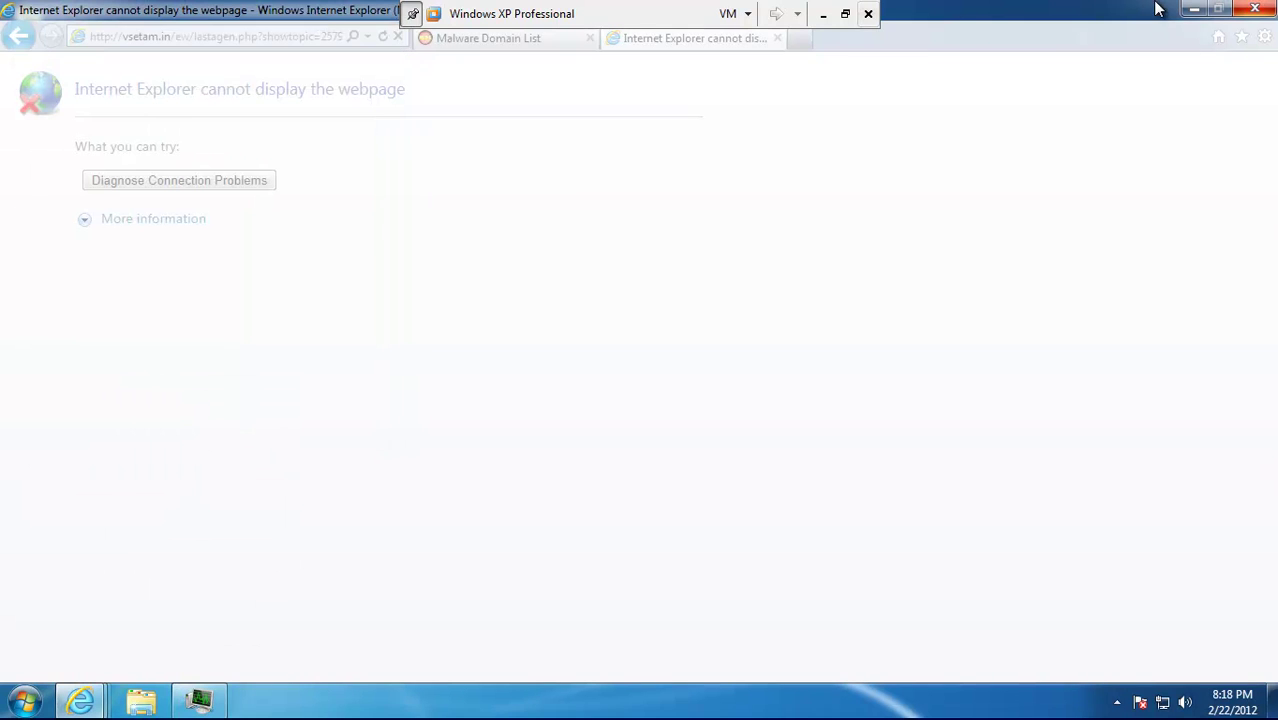
Close the frozen Internet Explorer with Close the program, cancelling the solution search
{"action": "left_click", "coordinate": [1247, 14]}
{"action": "left_click", "coordinate": [563, 389]}
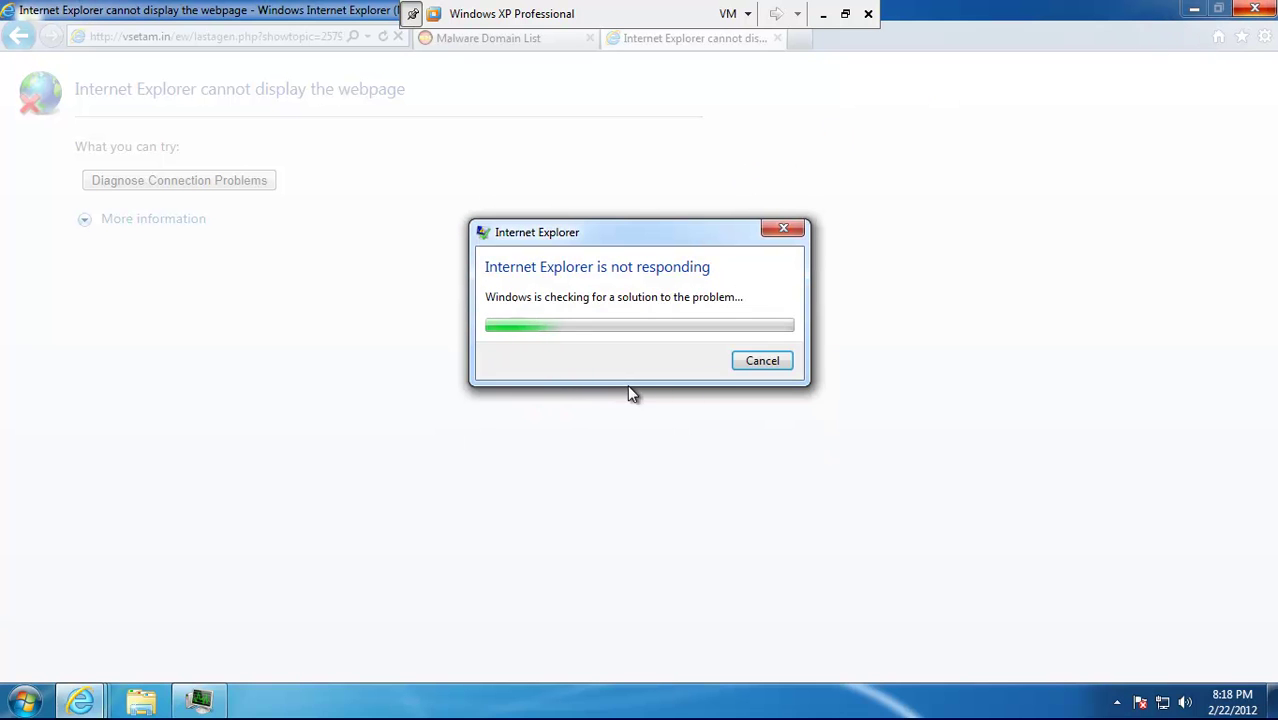
{"action": "left_click", "coordinate": [780, 363]}
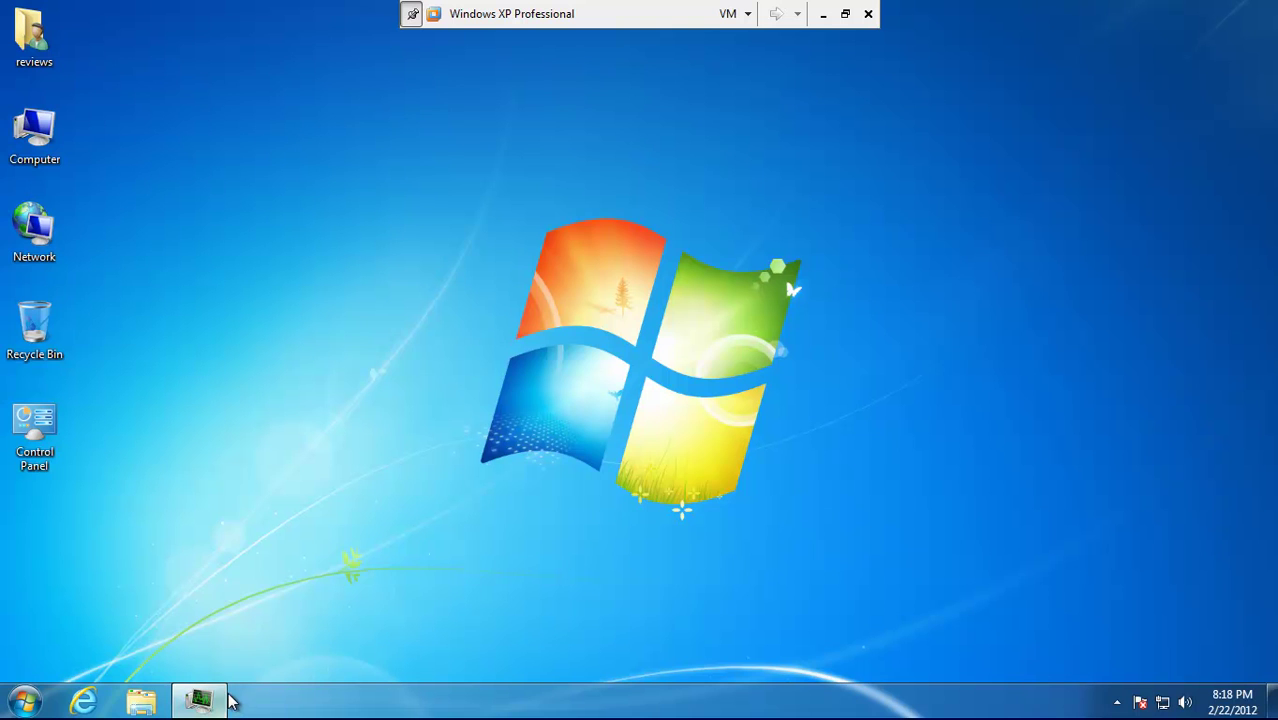
Get ready to minimize the Windows XP virtual machine and return to the host desktop
{"action": "mouse_move", "coordinate": [211, 703]}
{"action": "mouse_move", "coordinate": [1253, 711]}
Minimize the virtual machine and restore the screen recorder's controls, showing 0:10:09
{"action": "left_click", "coordinate": [823, 14]}
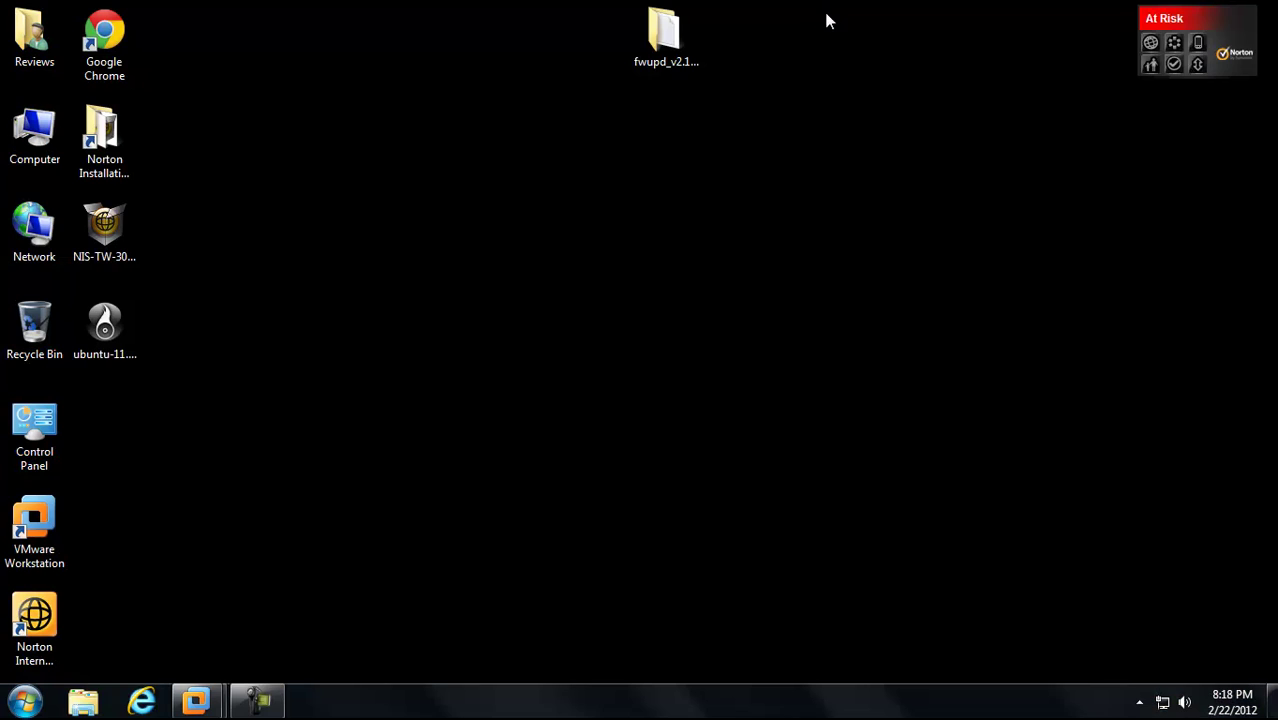
{"action": "left_click", "coordinate": [1139, 702]}
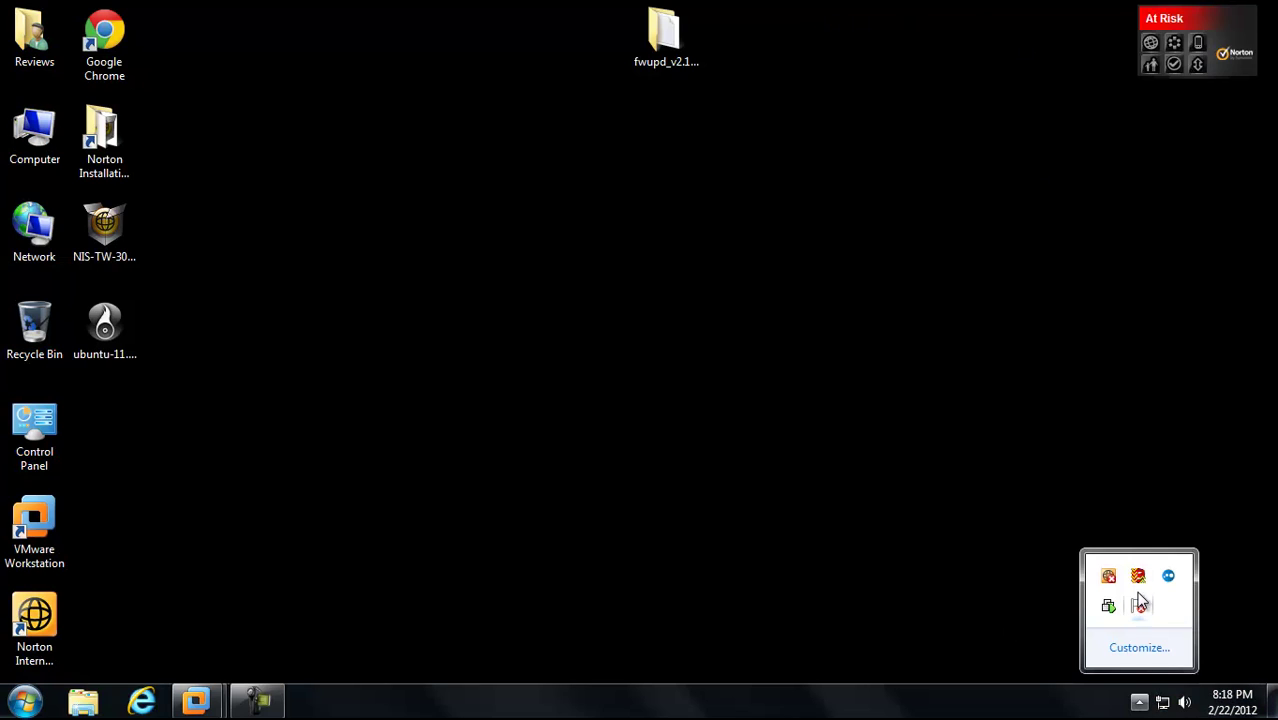
{"action": "left_click", "coordinate": [273, 704]}
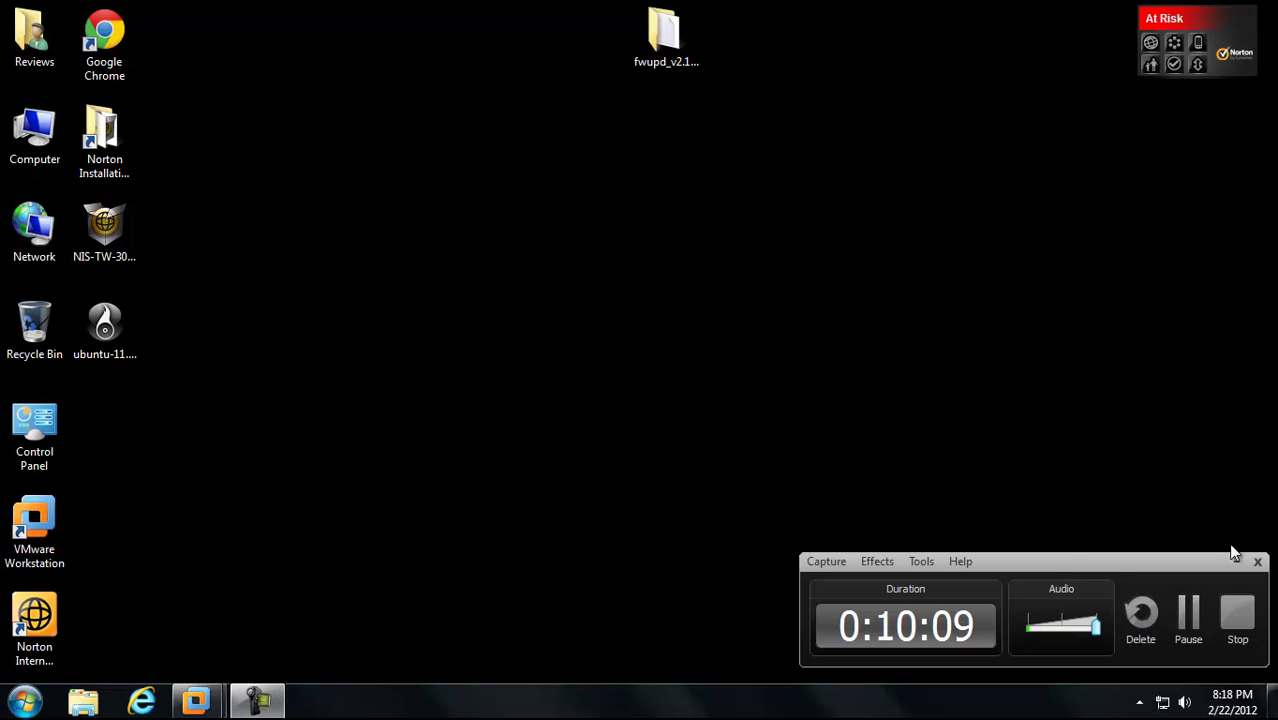